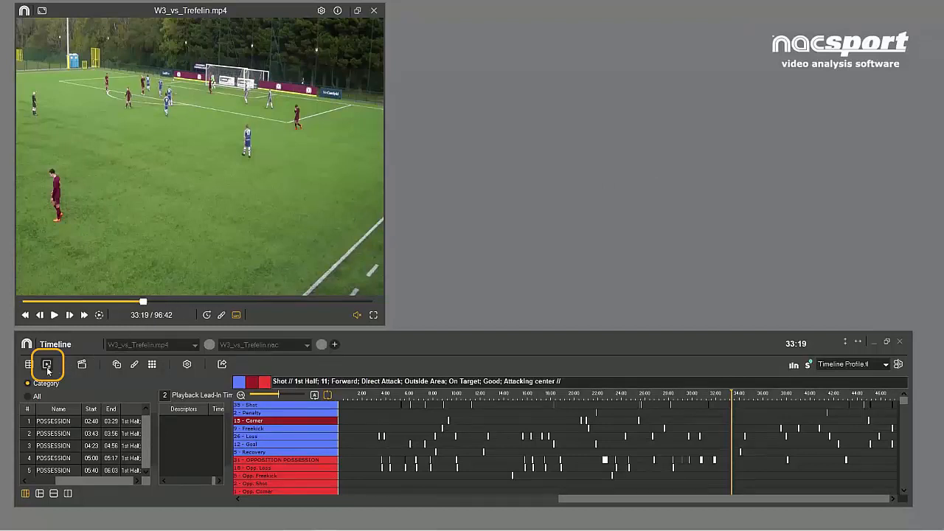
Create a new presentation saved as W3_Post Match_Presentation.
left_click(48, 366)
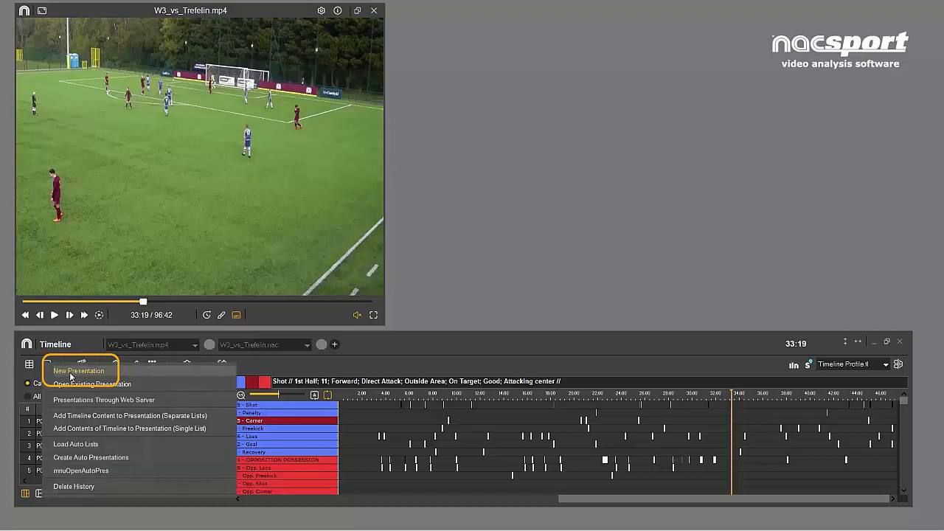
left_click(73, 371)
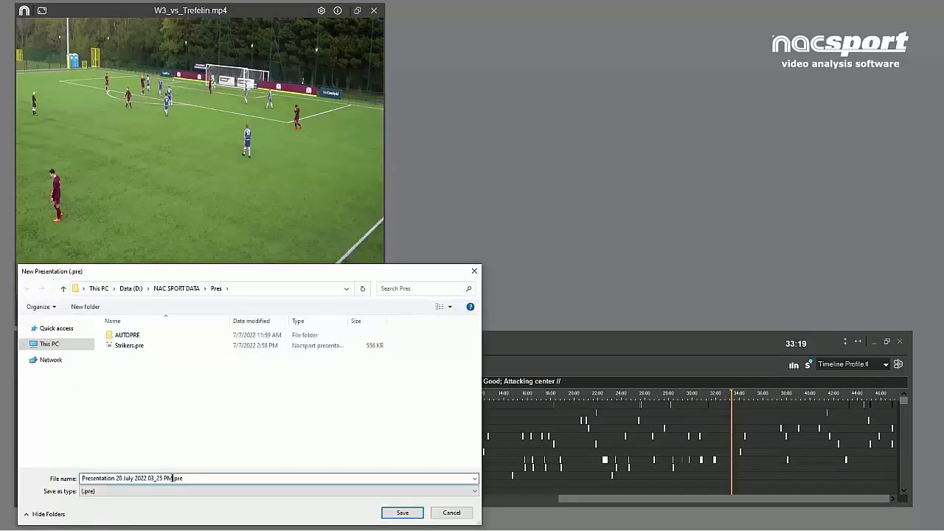
type("W3_Post Match_Presentation")
left_click(403, 512)
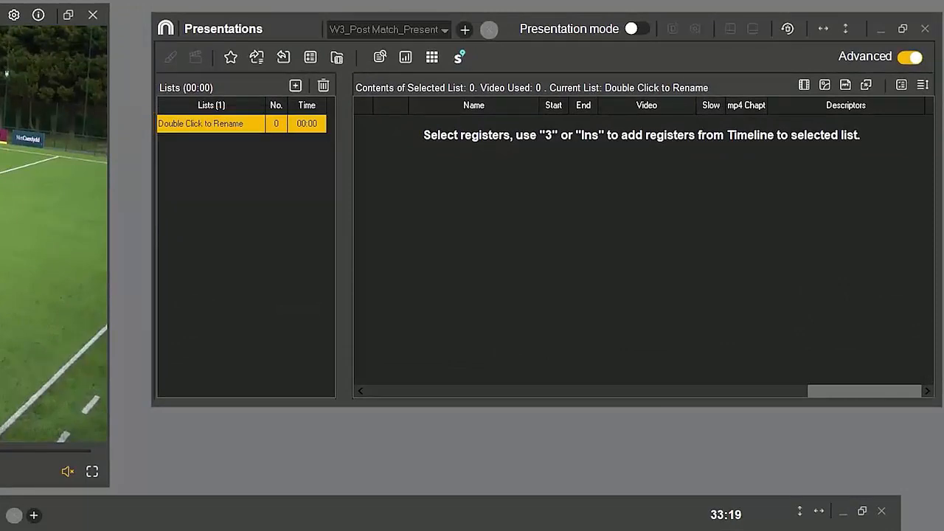
Add two more lists to the presentation and name the three lists ATTACKING, DEFENDING and SET PIECES.
left_click(294, 86)
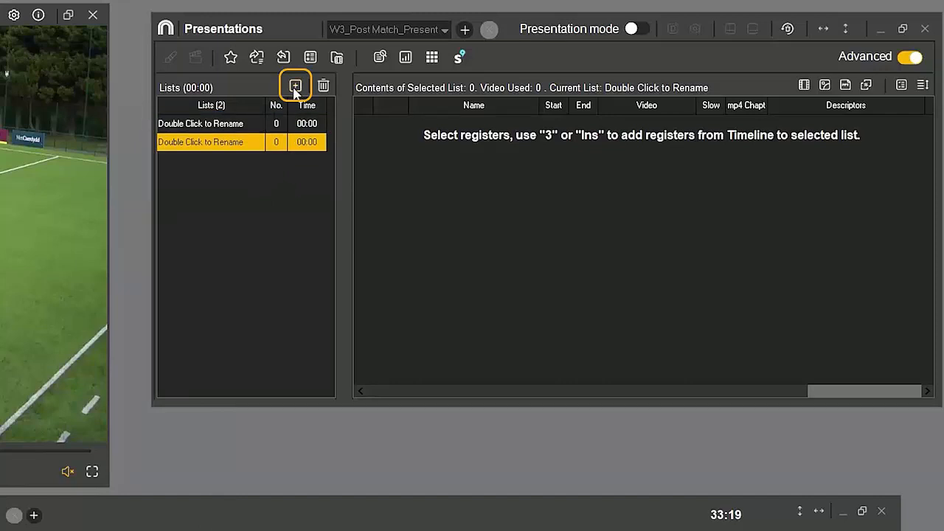
left_click(295, 87)
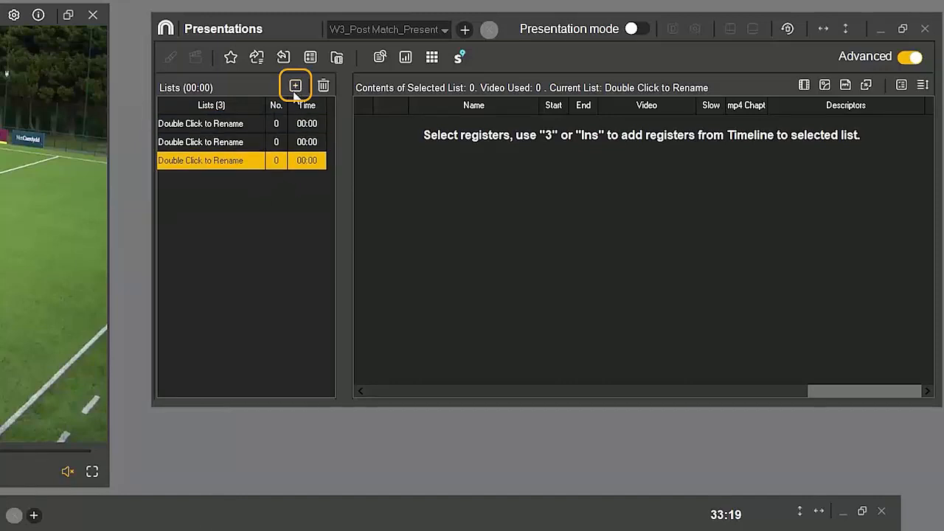
double_click(230, 123)
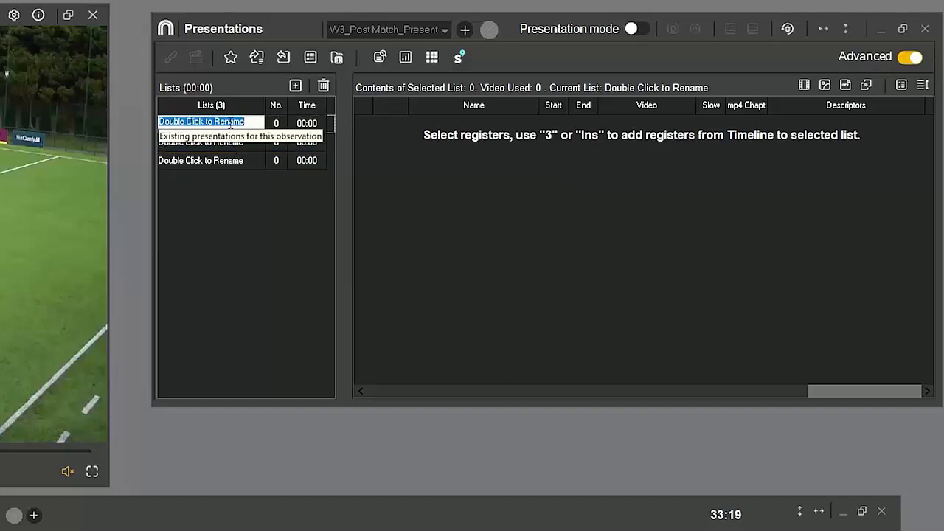
type("ATTACKING")
key("Return")
double_click(213, 143)
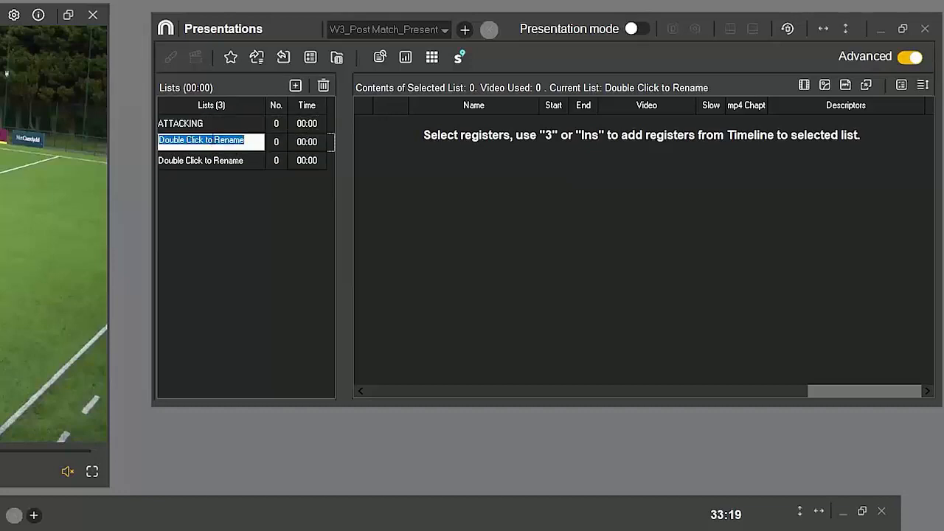
type("DEFENDING")
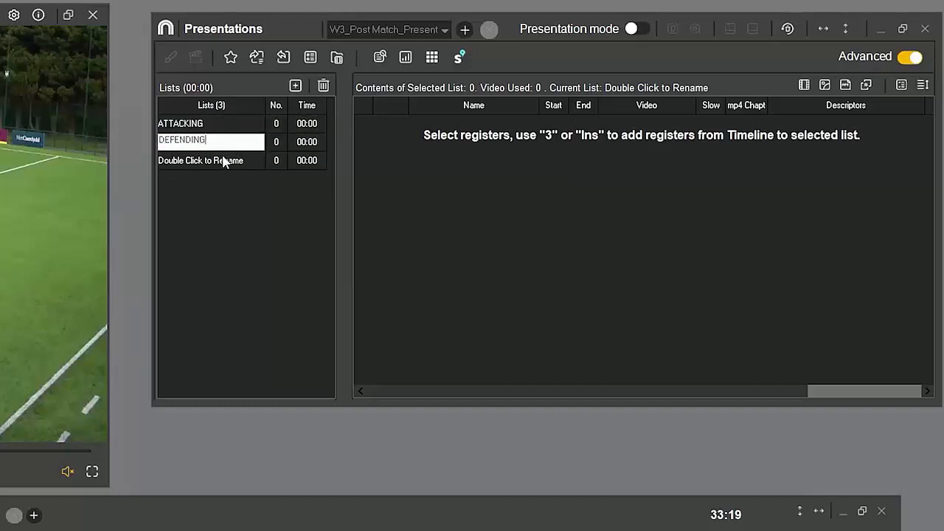
key("Return")
double_click(223, 160)
type("SET PIECES")
key("Return")
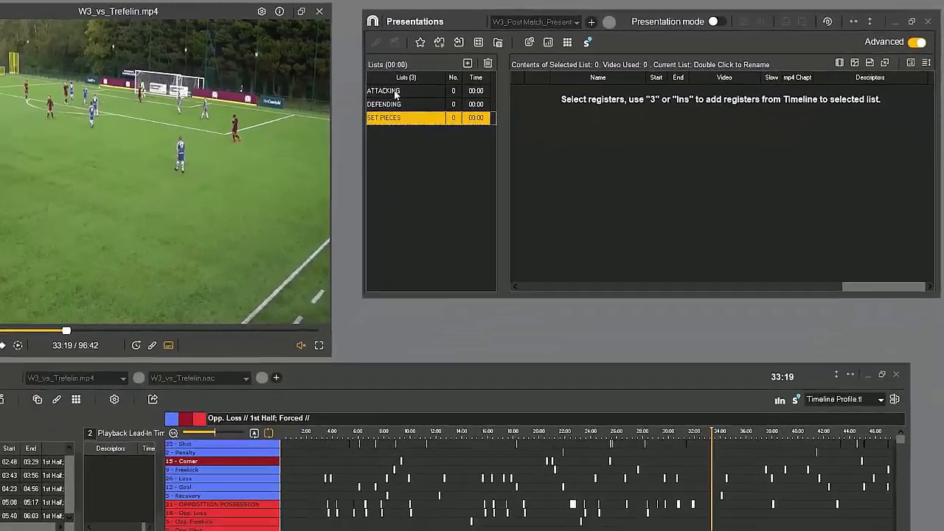
Add Shot registers 1, 3, 4, 5, 10, 12 and 13 from the timeline to the ATTACKING list.
left_click(395, 91)
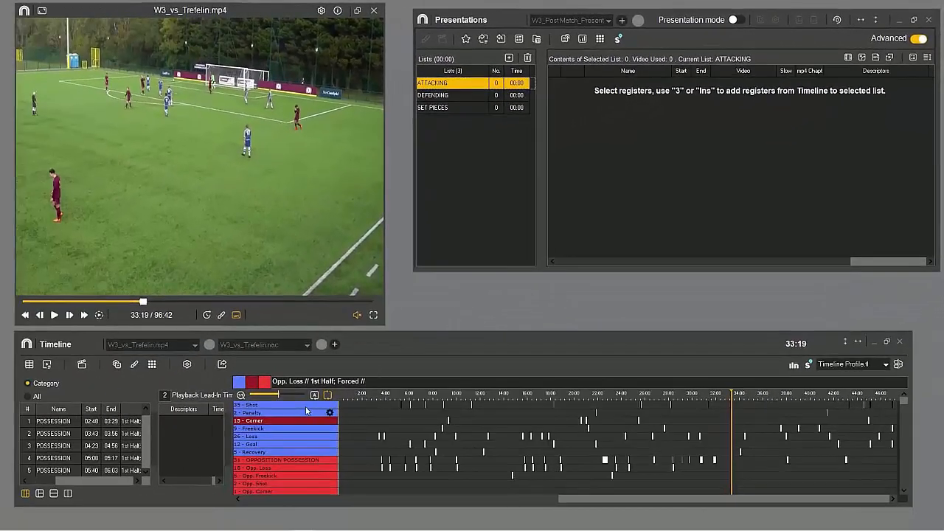
left_click(305, 405)
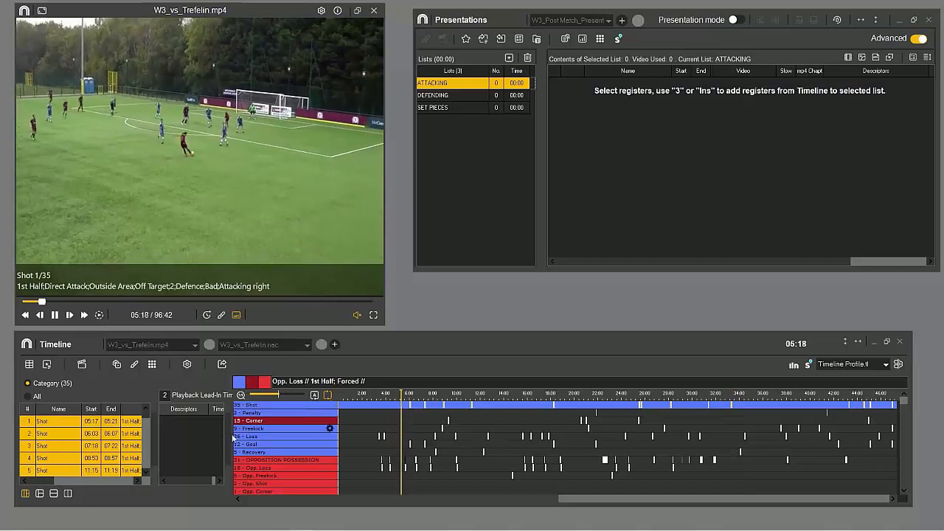
left_click(64, 422)
left_click(63, 446, "ctrl")
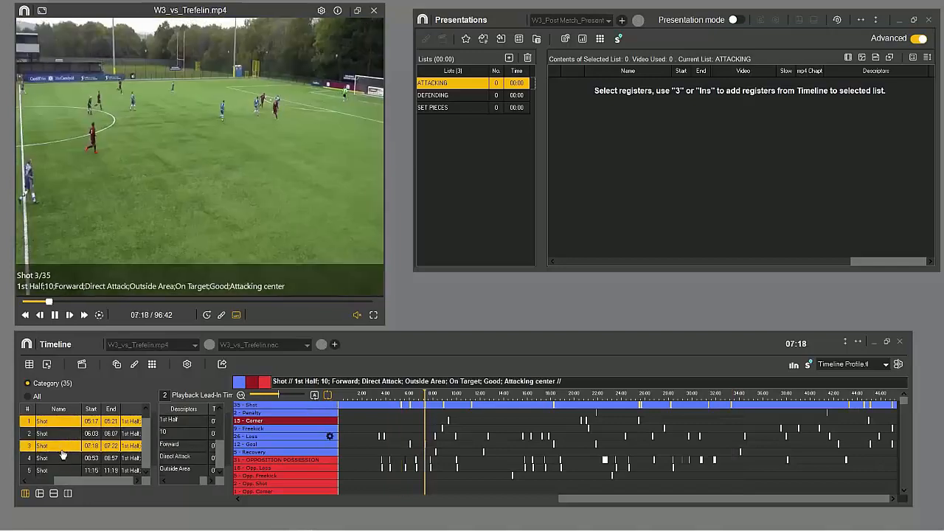
left_click(63, 460, "ctrl")
left_click(60, 471, "ctrl")
scroll(77, 464, "down", 5)
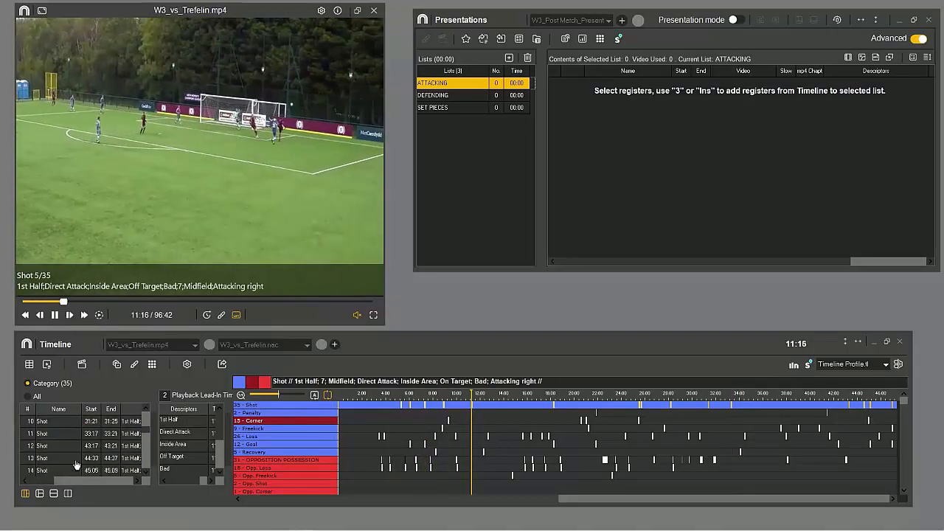
left_click(61, 449, "ctrl")
left_click(62, 457, "ctrl")
left_click(64, 424, "ctrl")
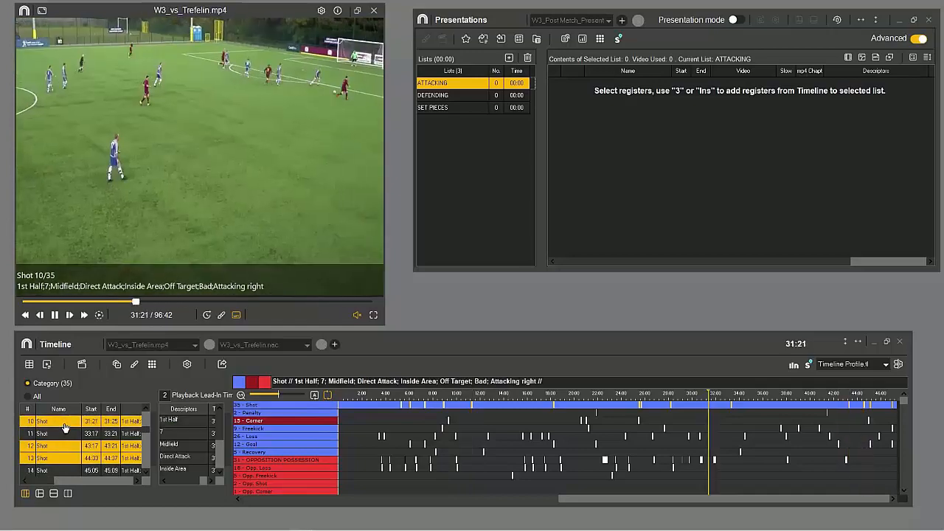
key("3")
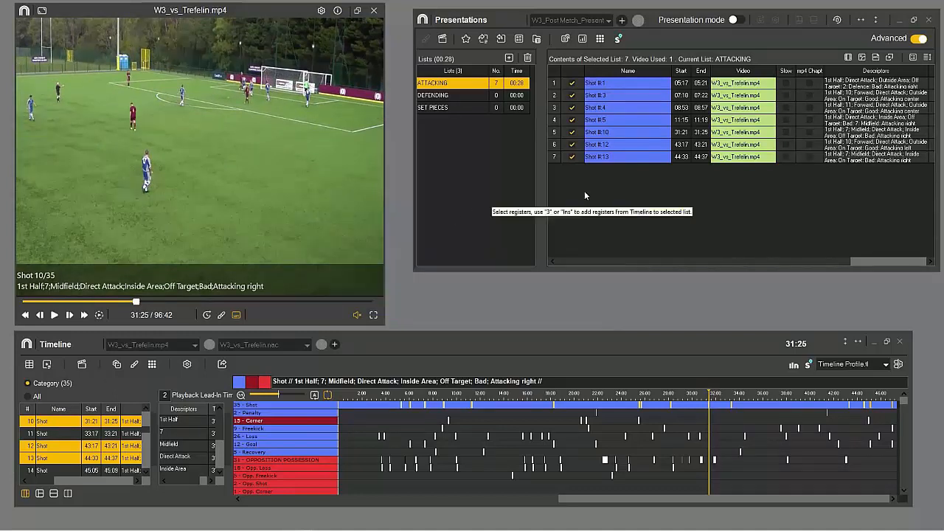
Reposition the Presentations window and add all Corner registers from the timeline to the ATTACKING list.
left_click_drag(657, 24, 638, 43)
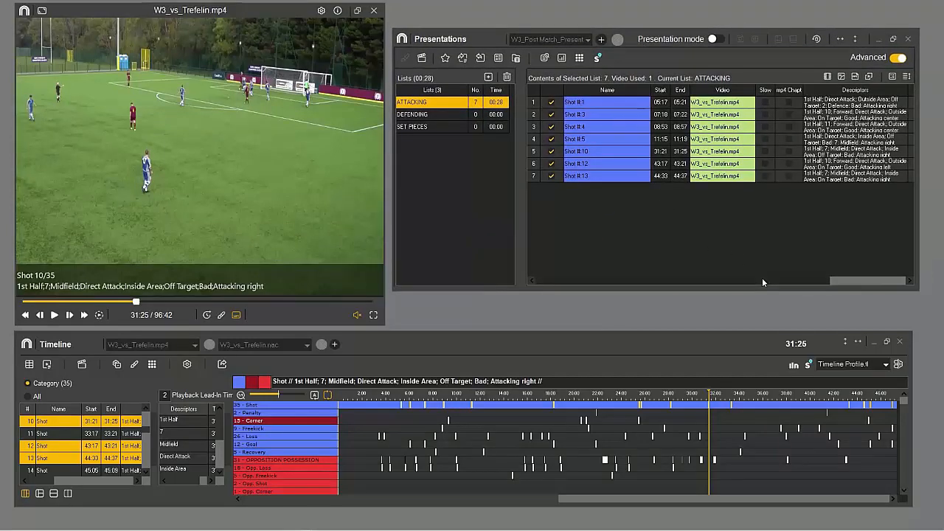
left_click_drag(762, 277, 863, 282)
left_click(267, 421)
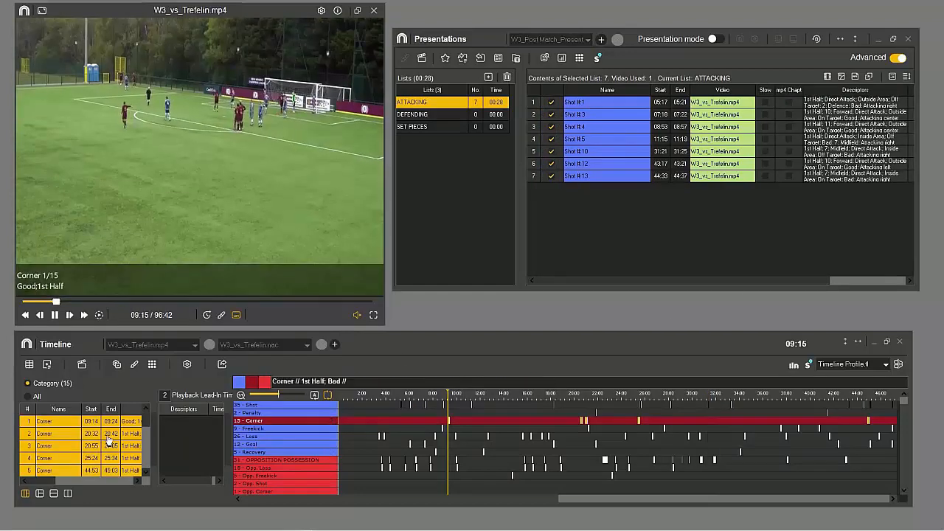
right_click(106, 440)
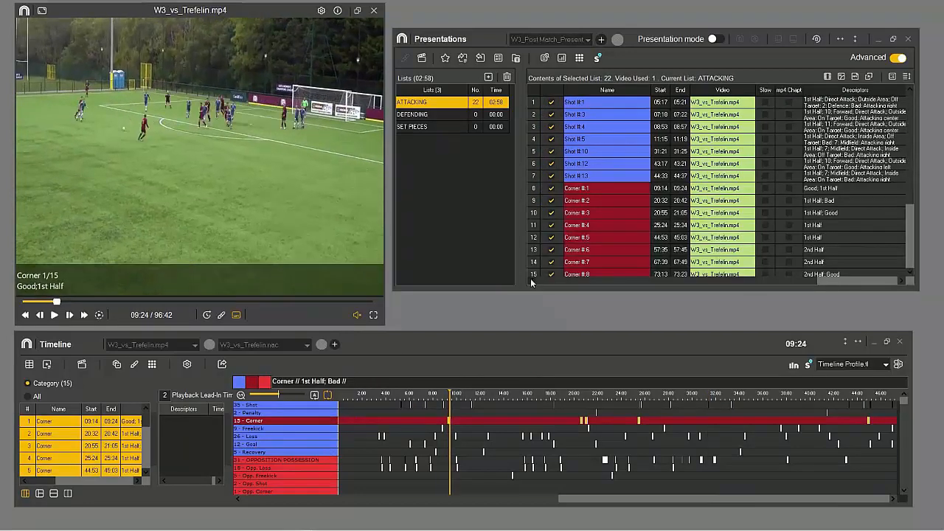
Reorder the ATTACKING list: Corner 2 before Shot 10, Corner 4 after Shot 3, and Shot 5 just before Corner 6.
left_click_drag(580, 205, 597, 151)
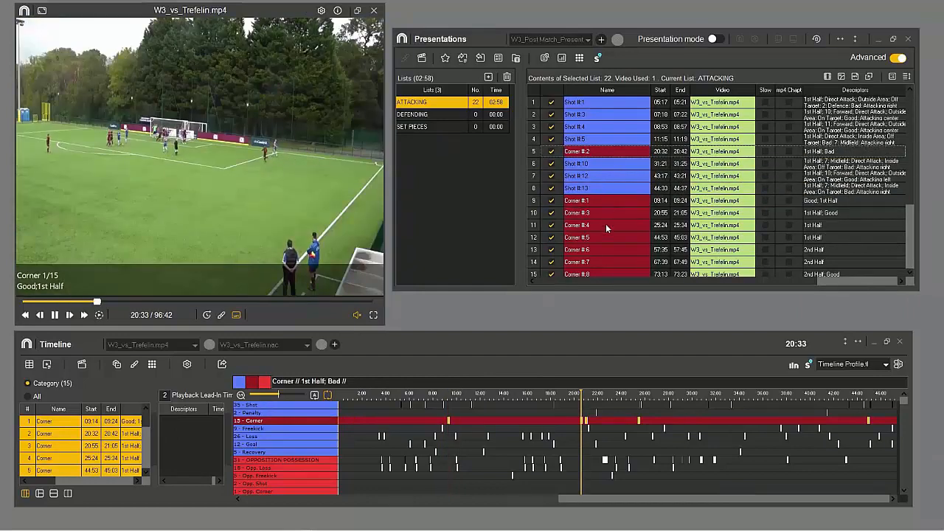
left_click_drag(606, 229, 594, 127)
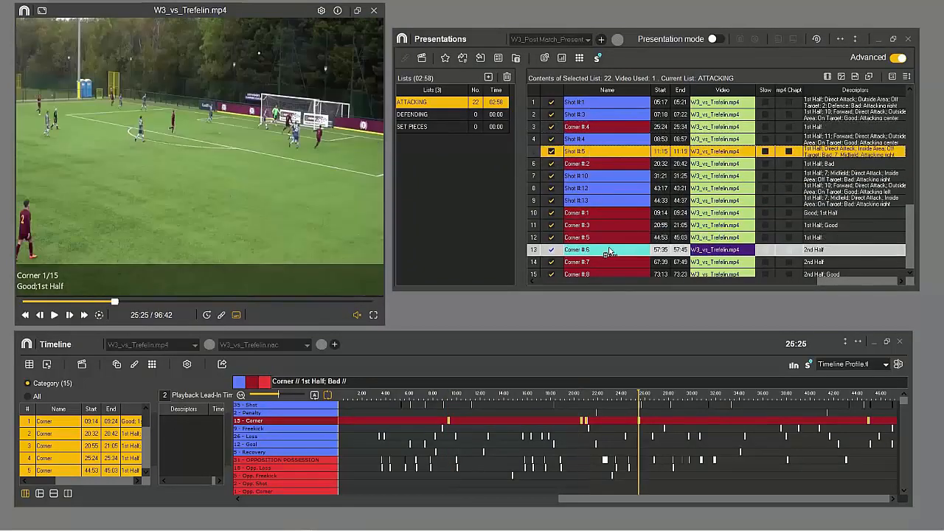
left_click_drag(608, 251, 608, 247)
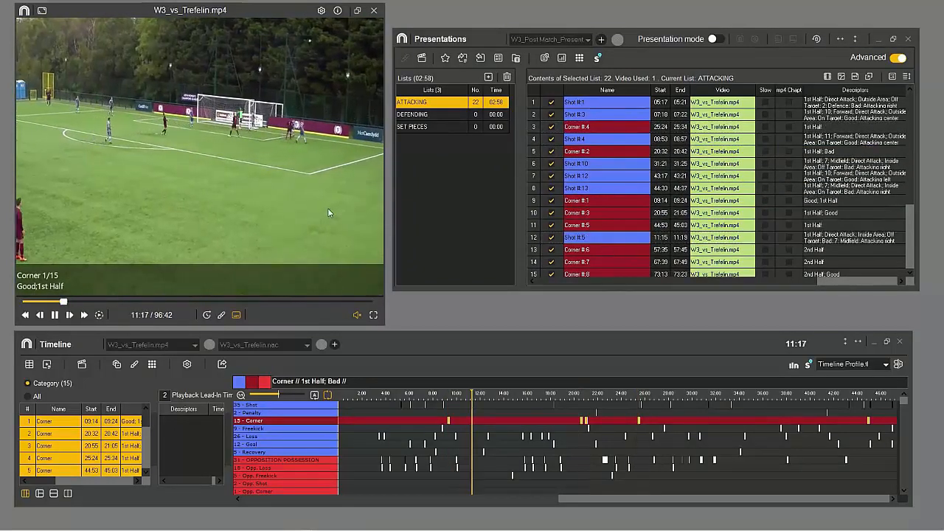
Delete the Corner 3 register from the ATTACKING list, in the presentation only.
right_click(610, 214)
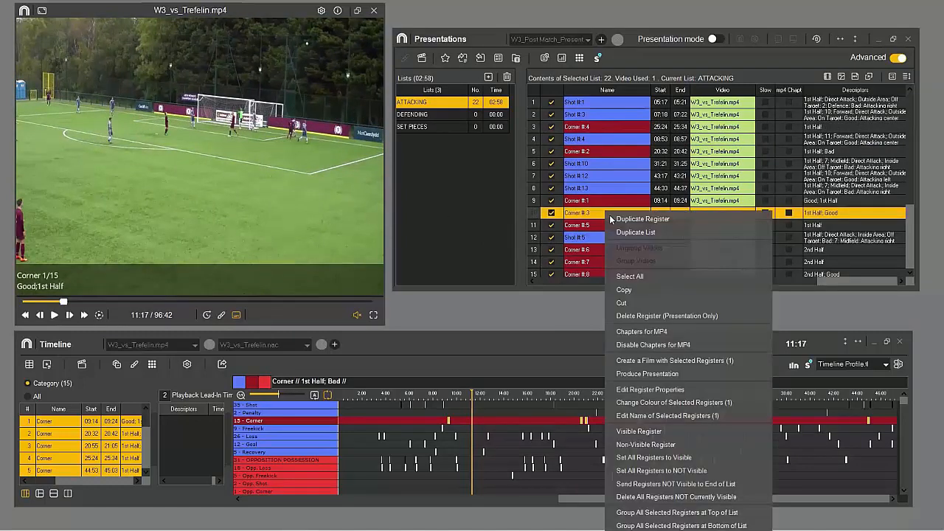
left_click(665, 316)
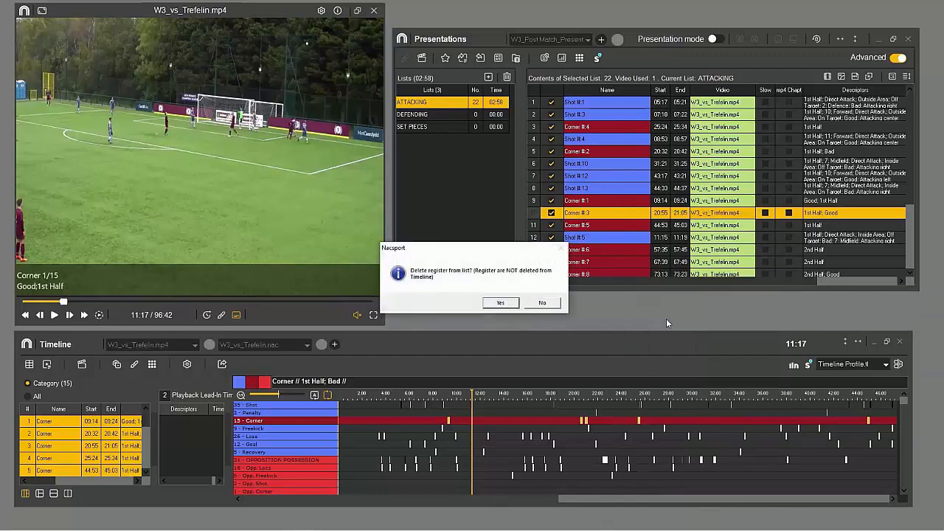
left_click(500, 303)
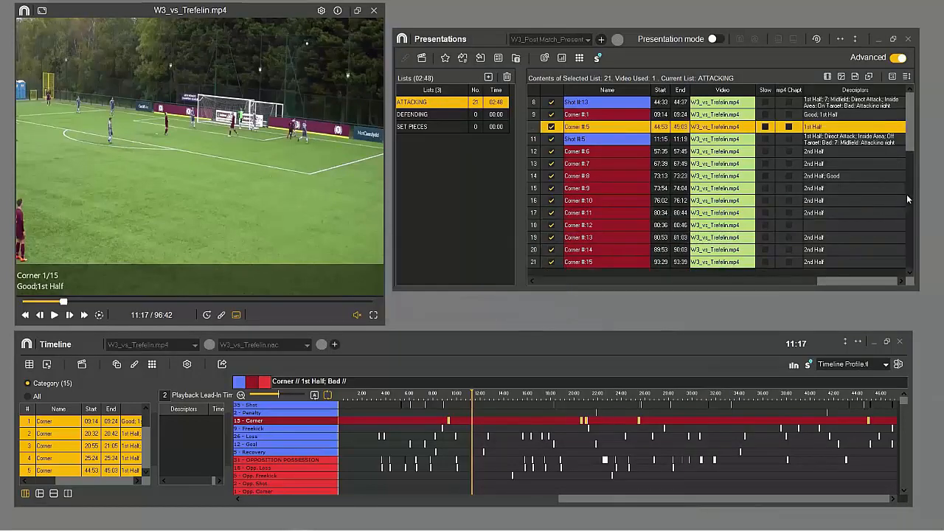
Create a fourth list named "To check" and add all Loss registers from the timeline to it.
left_click_drag(907, 195, 906, 136)
left_click(488, 77)
double_click(436, 140)
type("To")
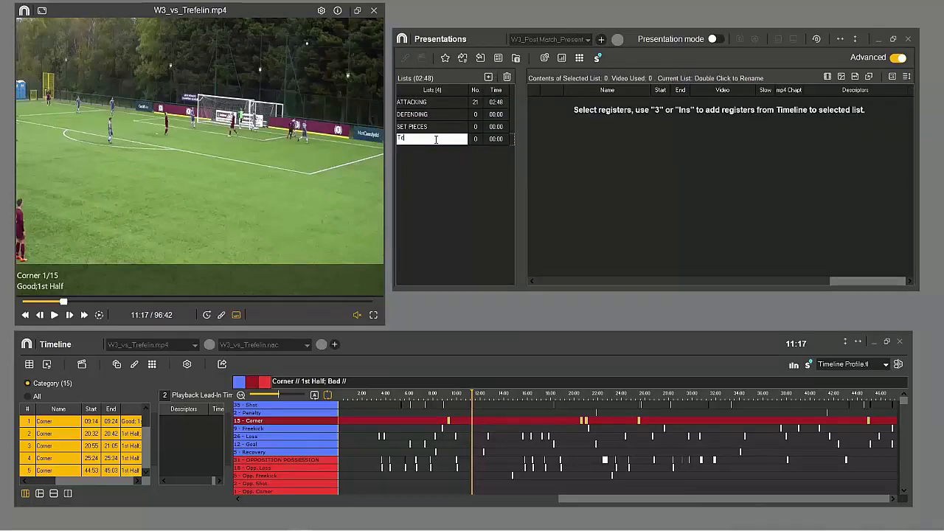
type(" check")
key("Return")
left_click(251, 436)
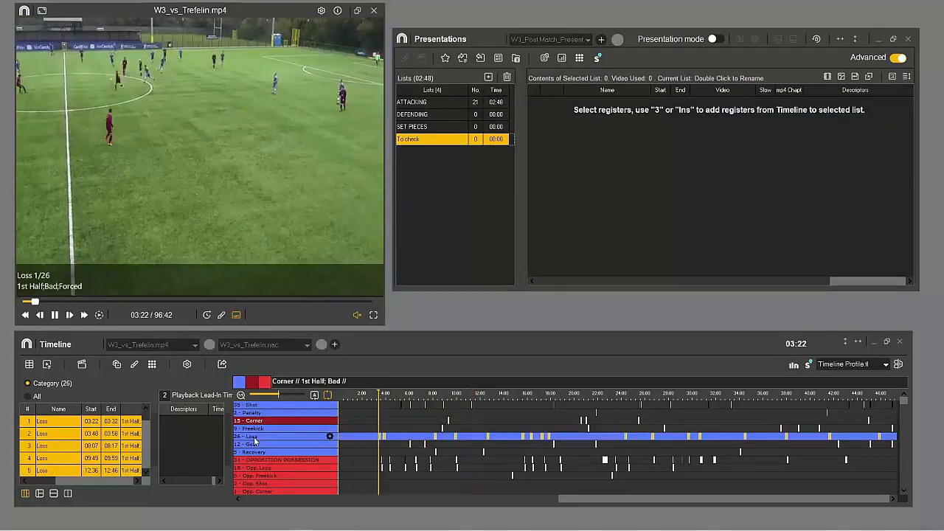
key("3")
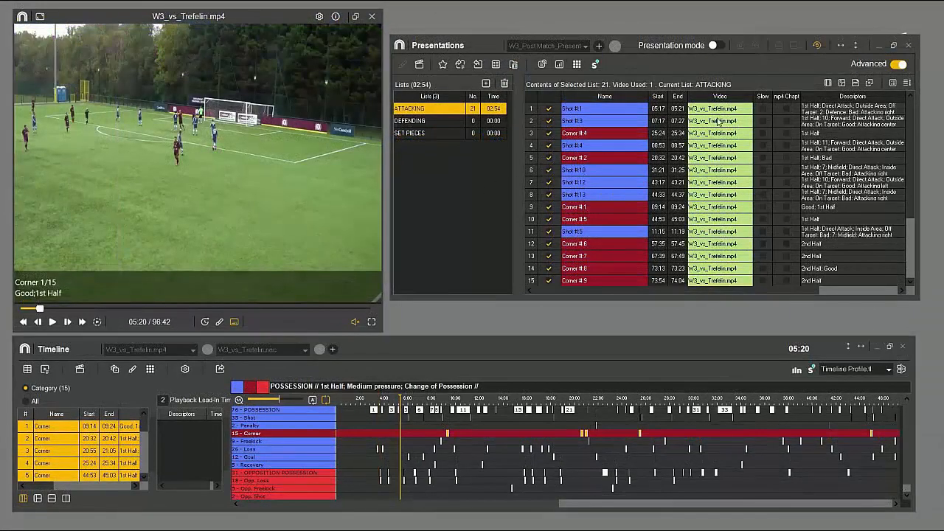
Add the external video CORNER EXAMPLE.mp4 to the ATTACKING list and preview it in its register properties.
left_click(828, 82)
left_click(584, 323)
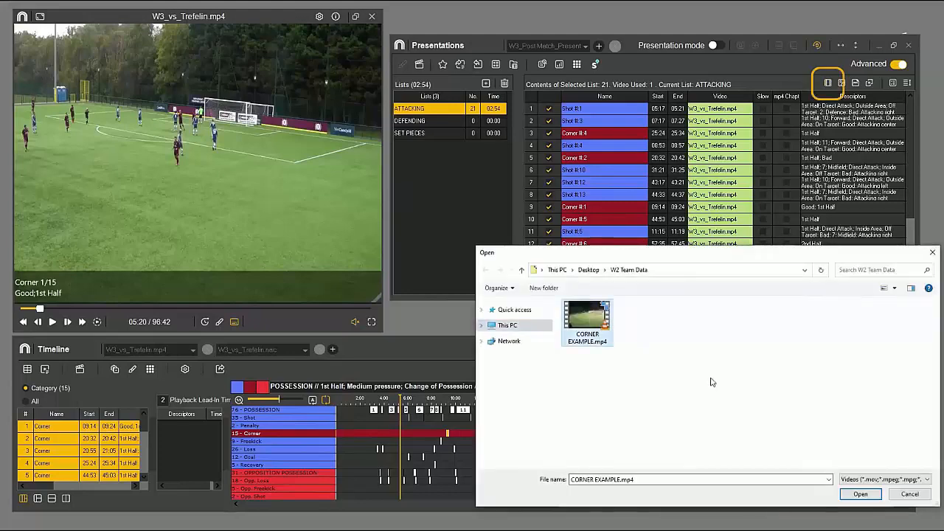
left_click(860, 494)
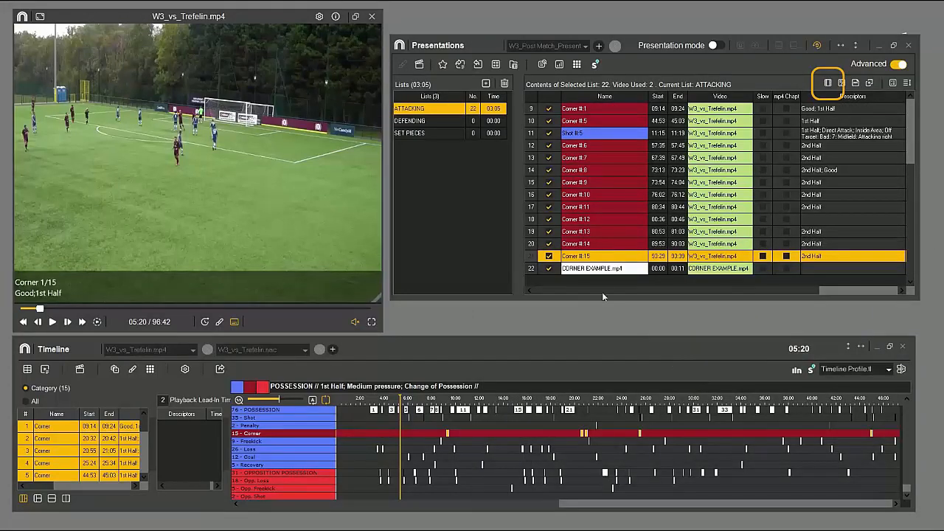
double_click(587, 269)
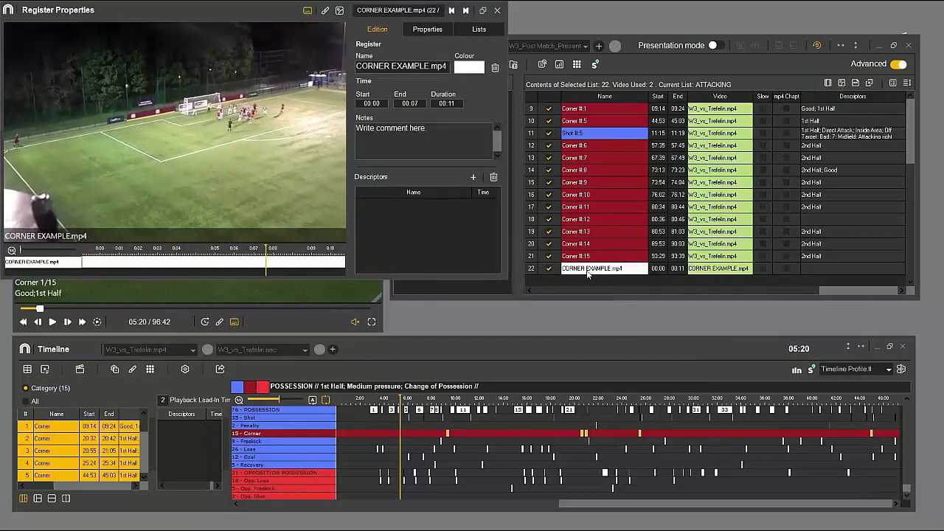
left_click(497, 11)
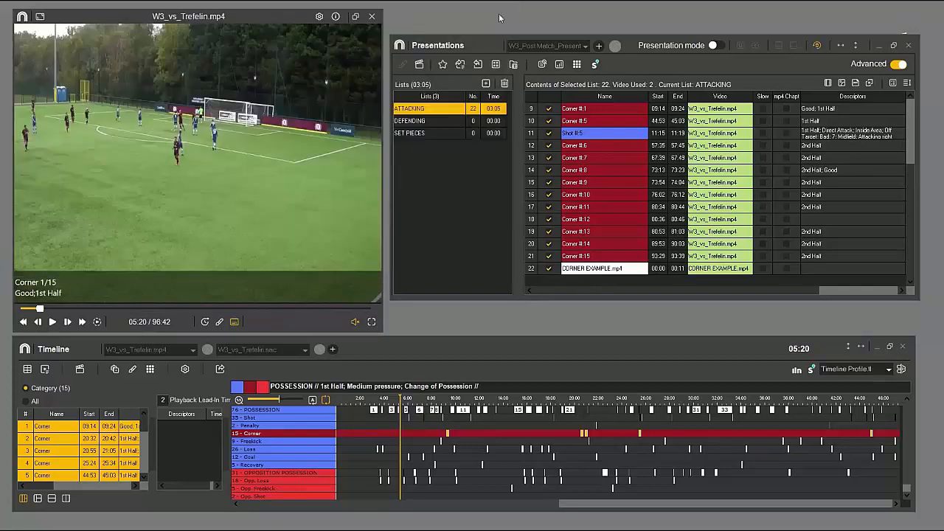
Insert the image W3_Heatmap.png at the top of the ATTACKING list and preview it in its register properties.
left_click(843, 82)
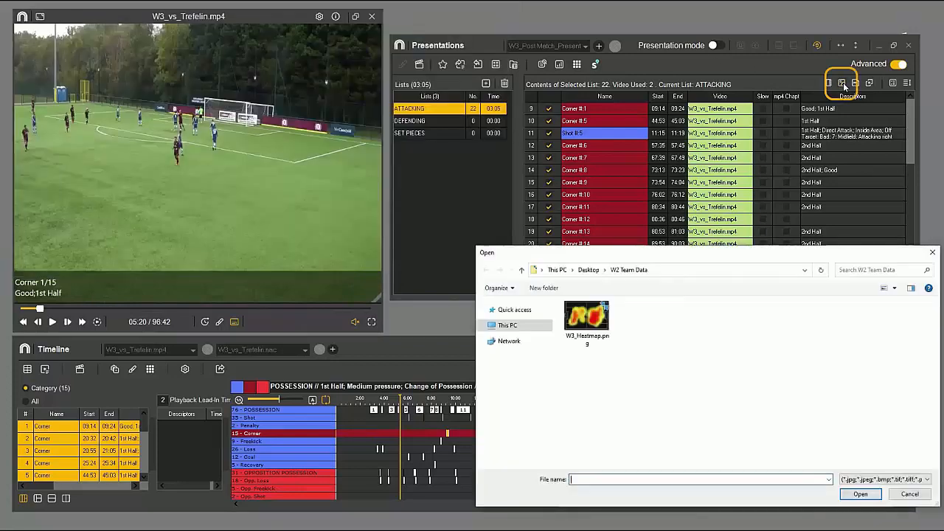
left_click(594, 321)
double_click(594, 321)
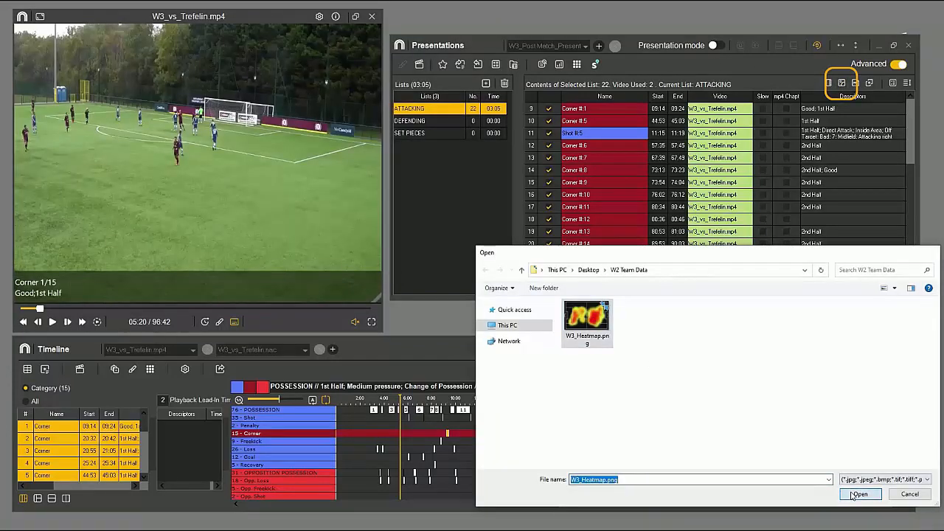
left_click_drag(594, 256, 592, 110)
left_click_drag(599, 207, 601, 109)
double_click(590, 110)
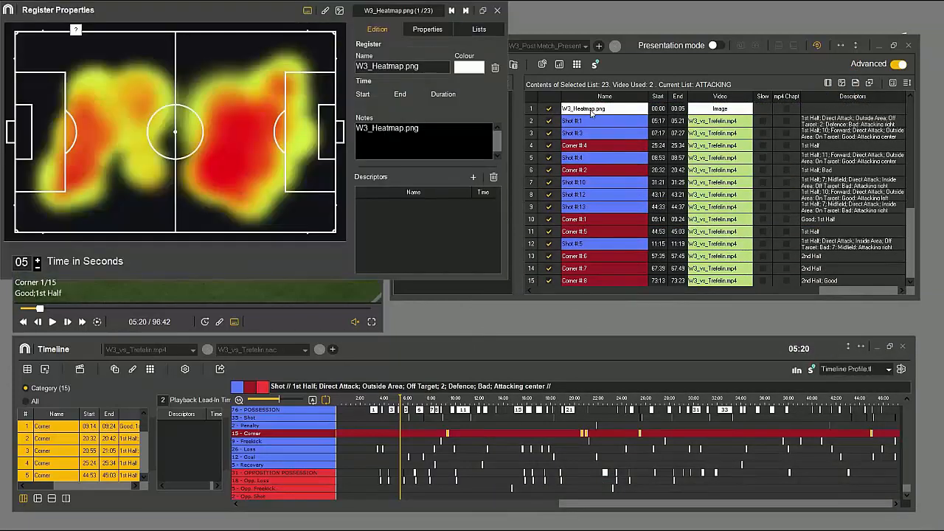
left_click(497, 13)
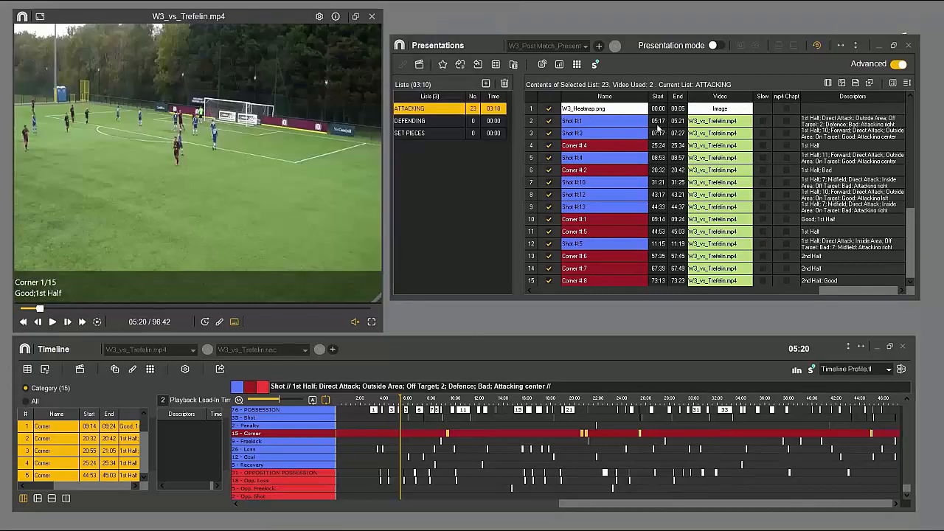
Insert the PowerPoint file W3_vs_Trefelin_Report.pptx into the ATTACKING list and preview its first slide in the register properties.
left_click(855, 82)
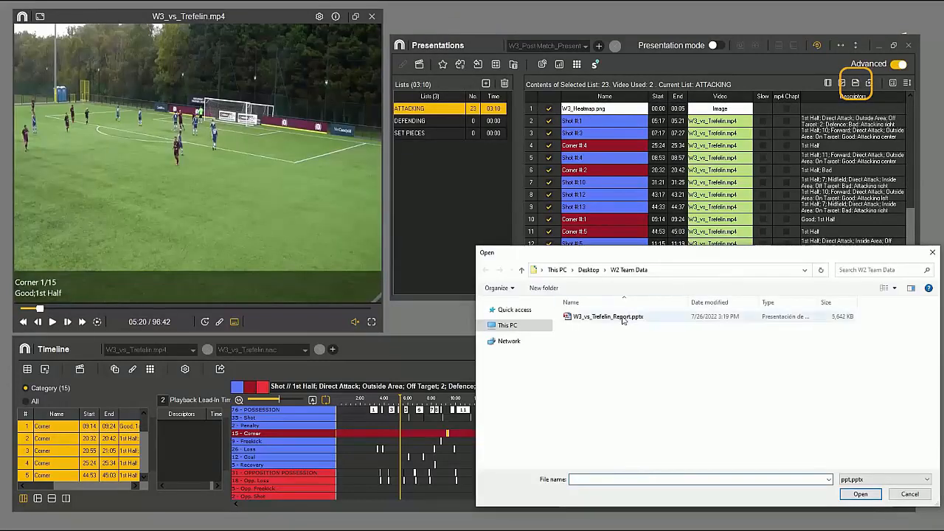
double_click(621, 319)
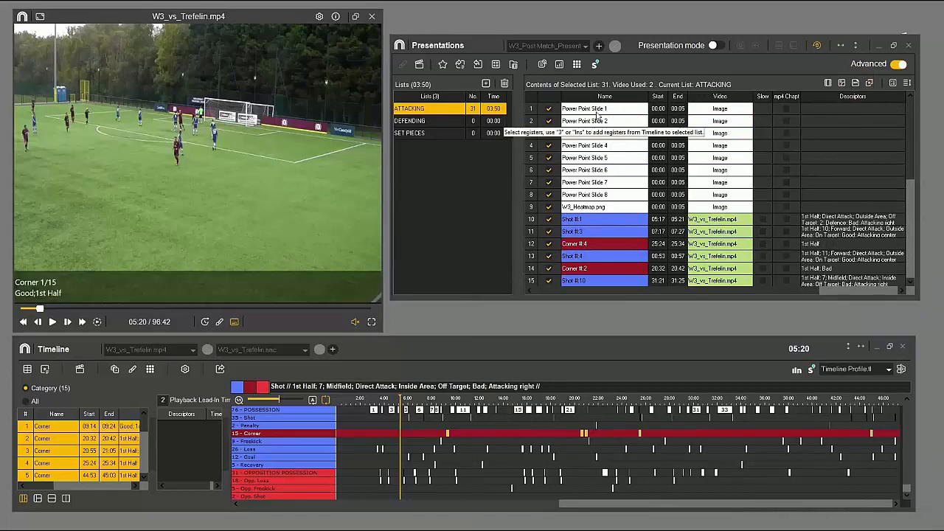
double_click(598, 115)
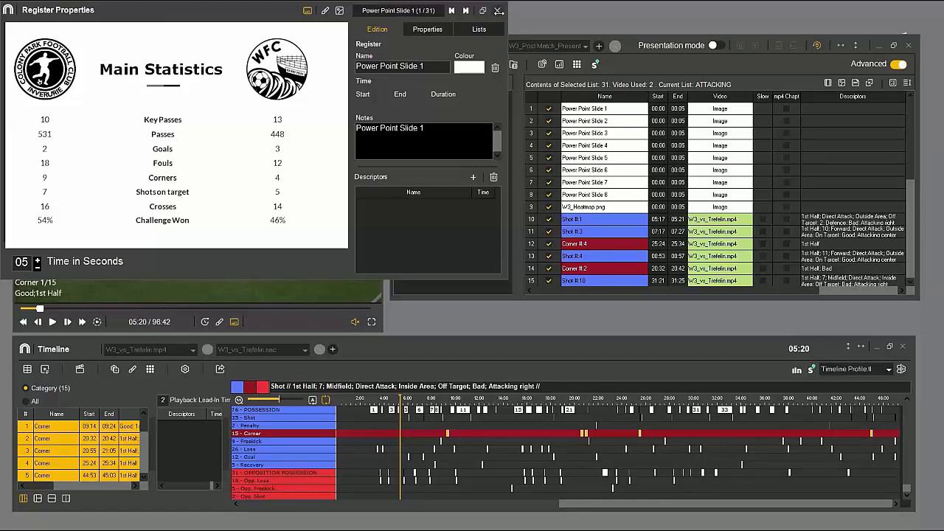
left_click(498, 11)
Add a Pixelate video transition to the ATTACKING list and move it down to between W3_Heatmap.png and Shot #:1.
left_click(868, 84)
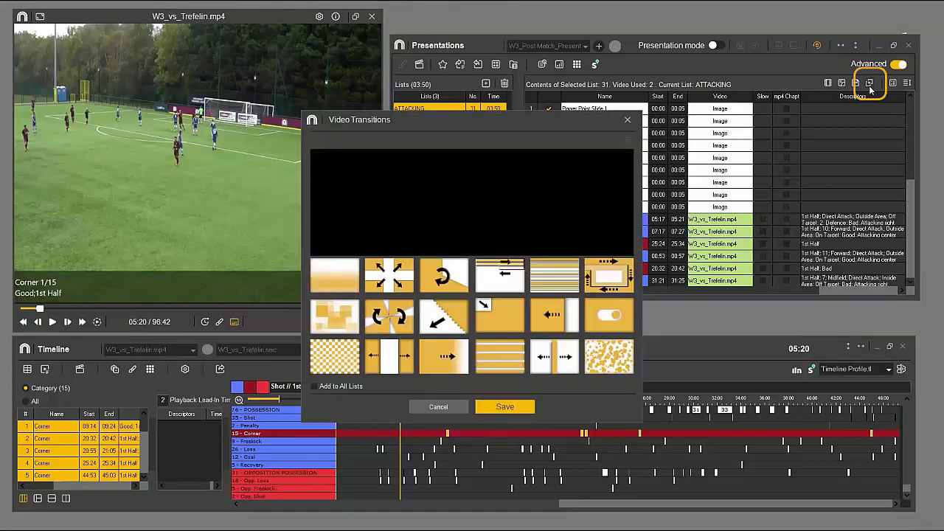
left_click(334, 325)
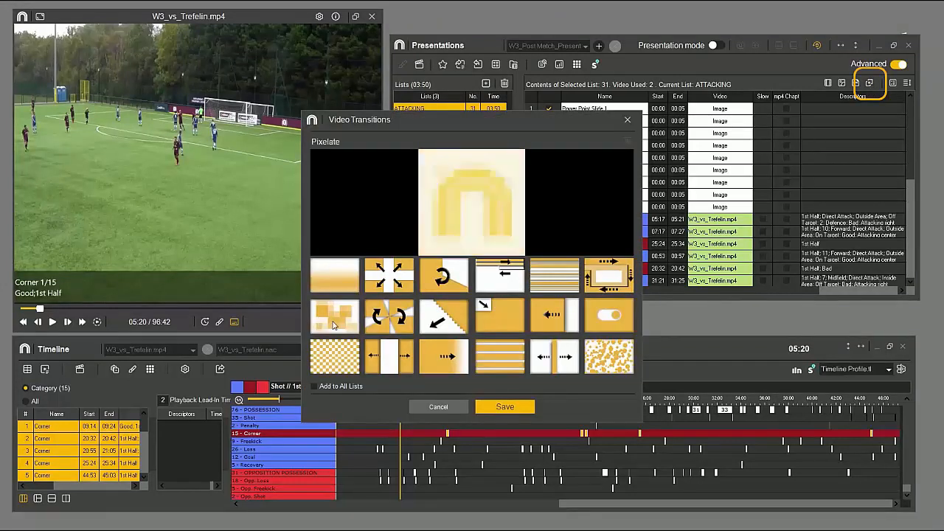
left_click(508, 407)
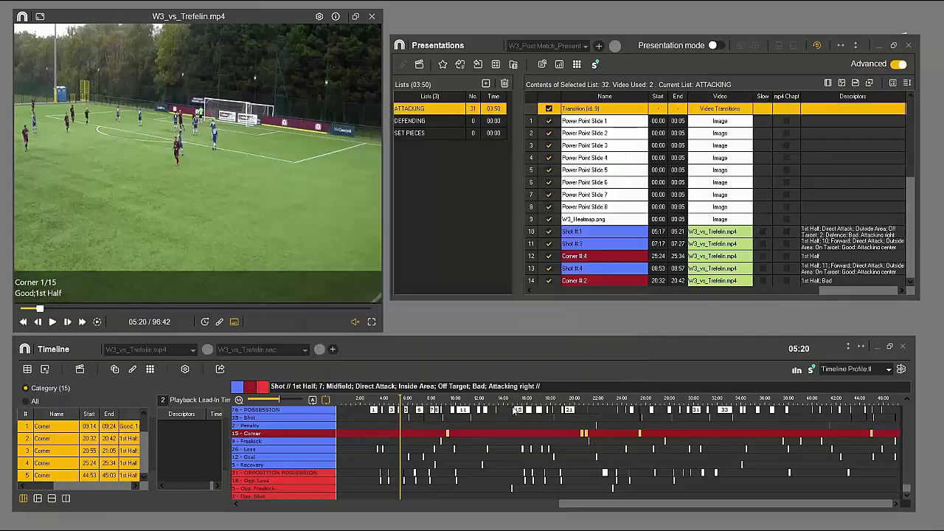
left_click_drag(582, 111, 610, 227)
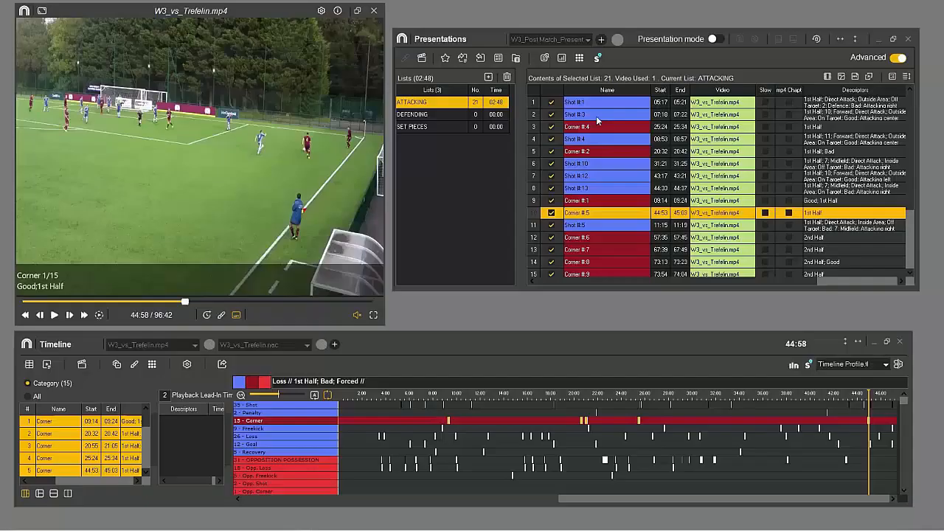
Adjust the Shot #:3 clip in the ATTACKING list to run from 07:19 to 07:31 and enter the note "Good transition".
double_click(582, 116)
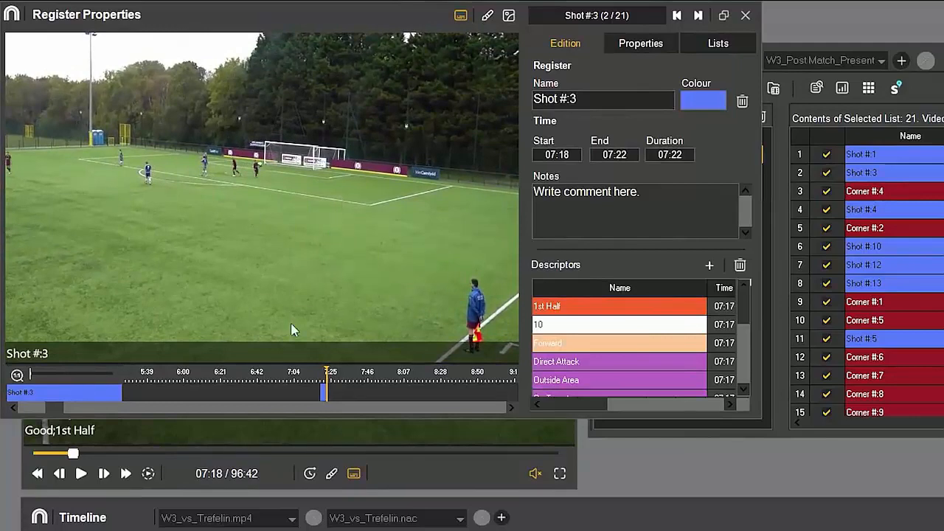
mouse_move(327, 393)
left_mouse_down()
mouse_move(340, 393)
mouse_move(322, 392)
left_mouse_up()
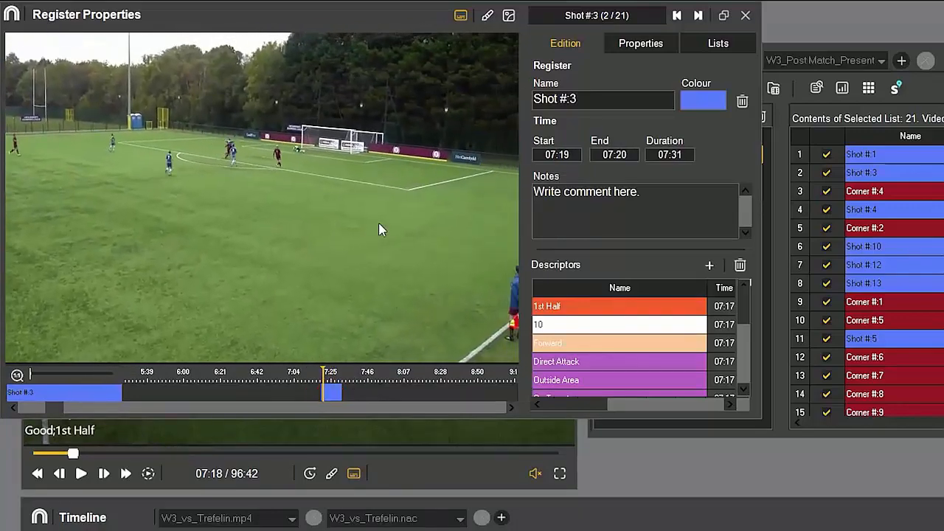
left_click(639, 191)
type("Good transition")
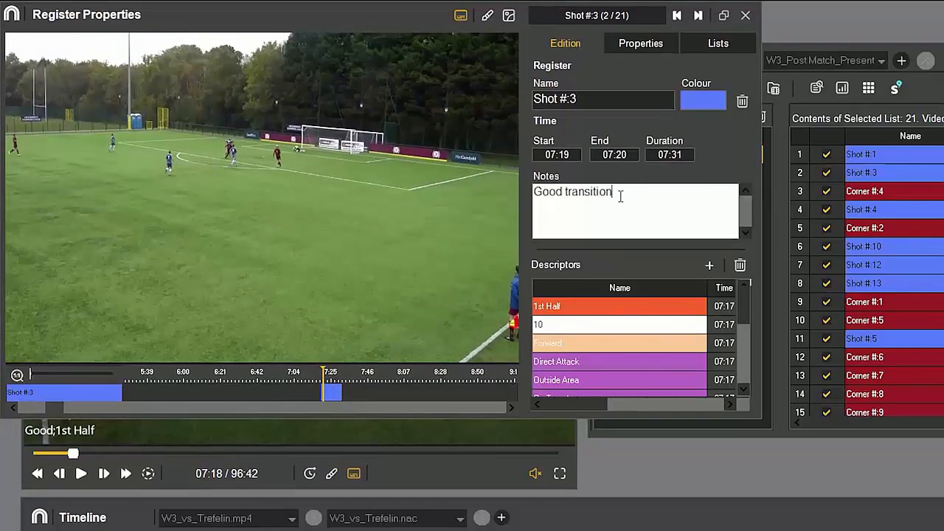
Review the moment of the Attacking center descriptor and add a new descriptor "Fastbreak" to Shot #:3.
scroll(649, 324, "down", 3)
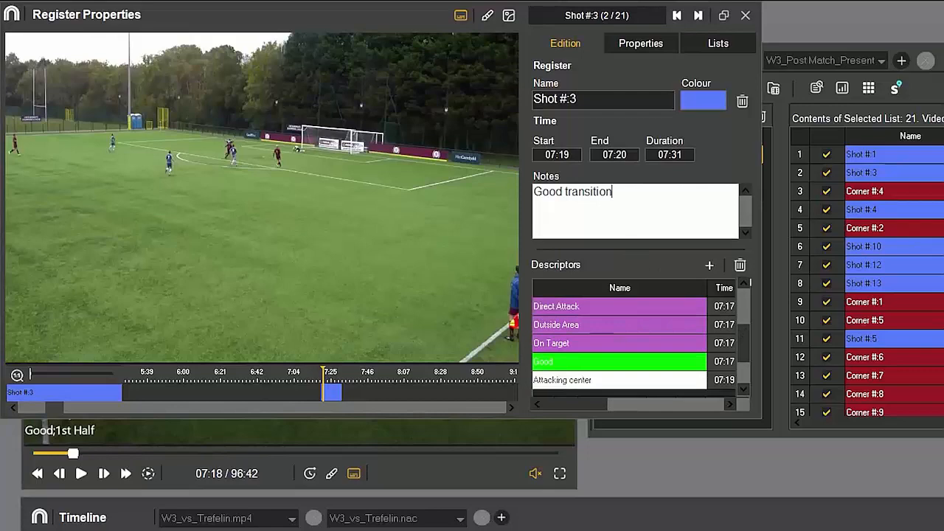
left_click(620, 381)
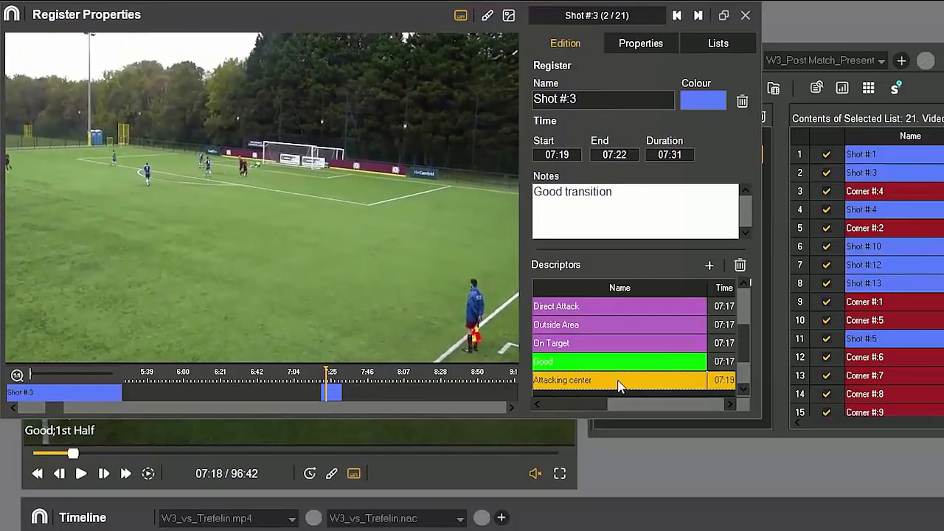
left_click(707, 267)
type("Fastbreak")
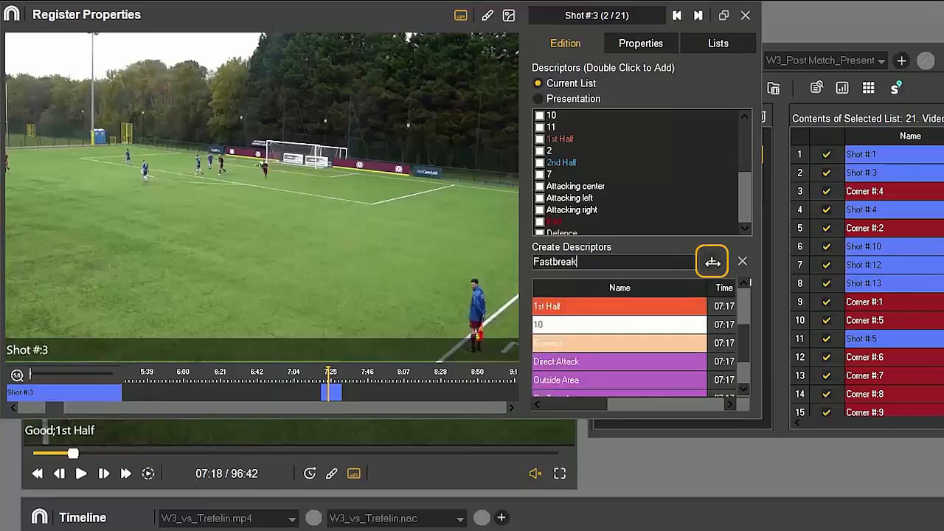
left_click(713, 262)
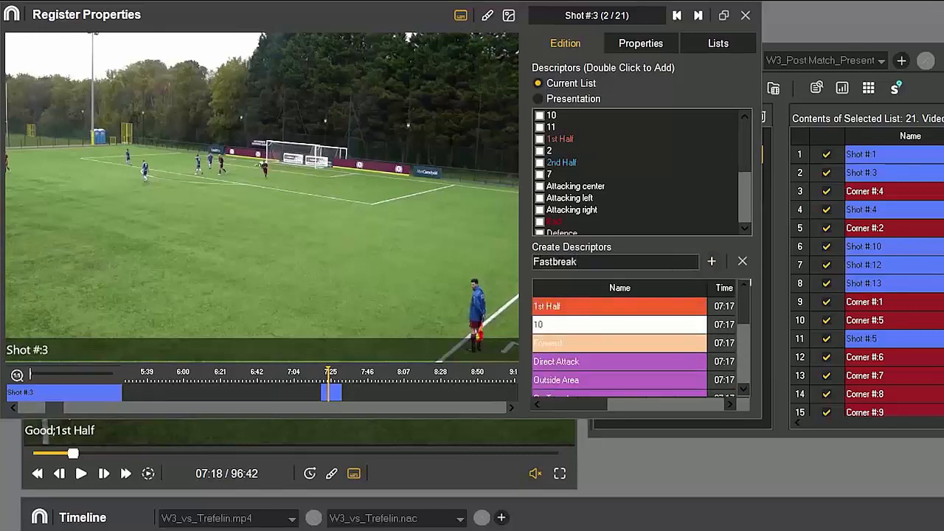
Delete the Forward descriptor from Shot #:3 and jump to the moment of the Attacking center descriptor.
scroll(618, 384, "up", 2)
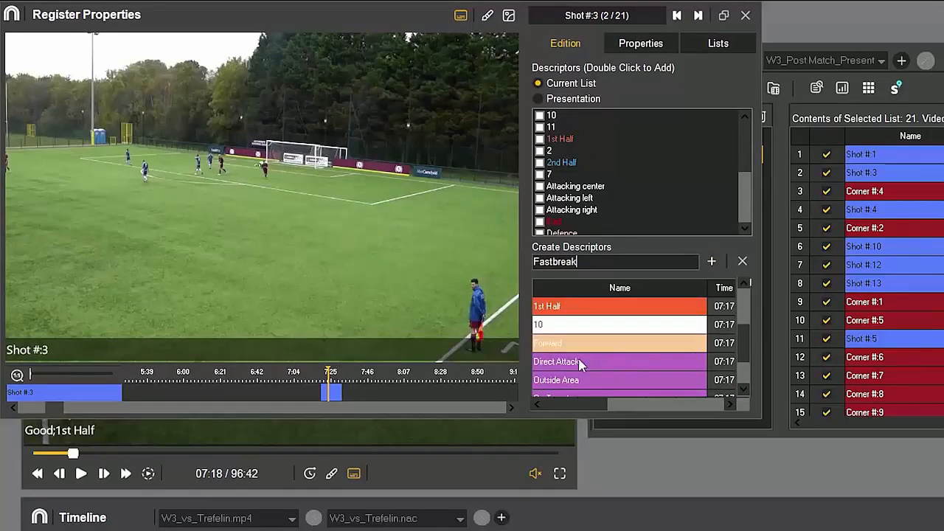
left_click(659, 343)
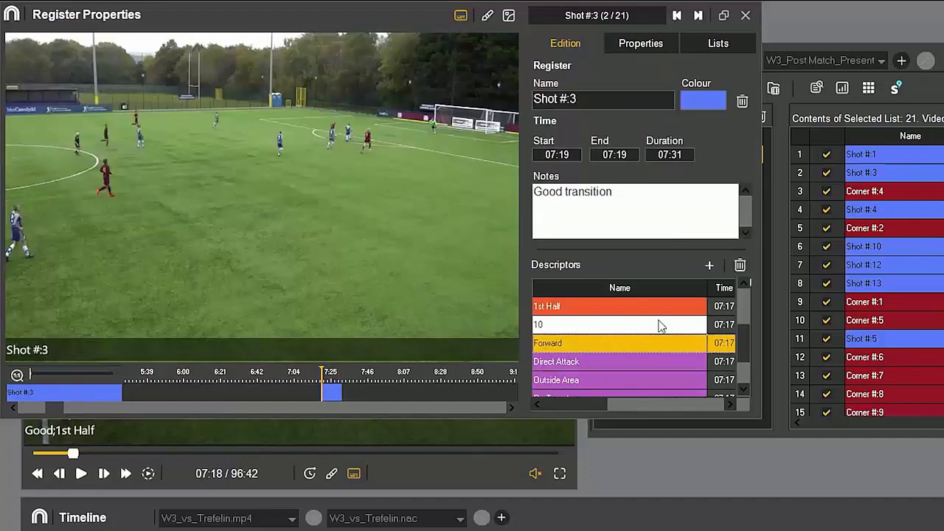
left_click(739, 265)
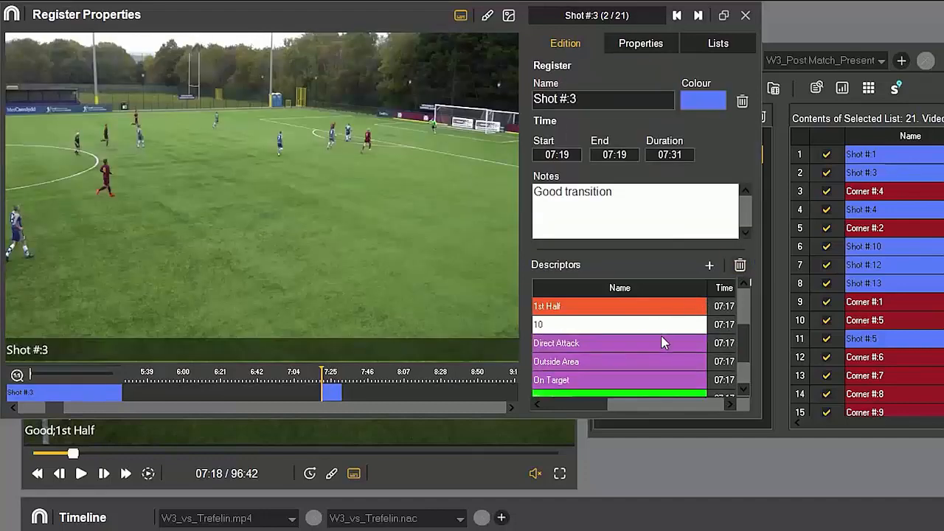
scroll(660, 335, "down", 3)
left_click(588, 370)
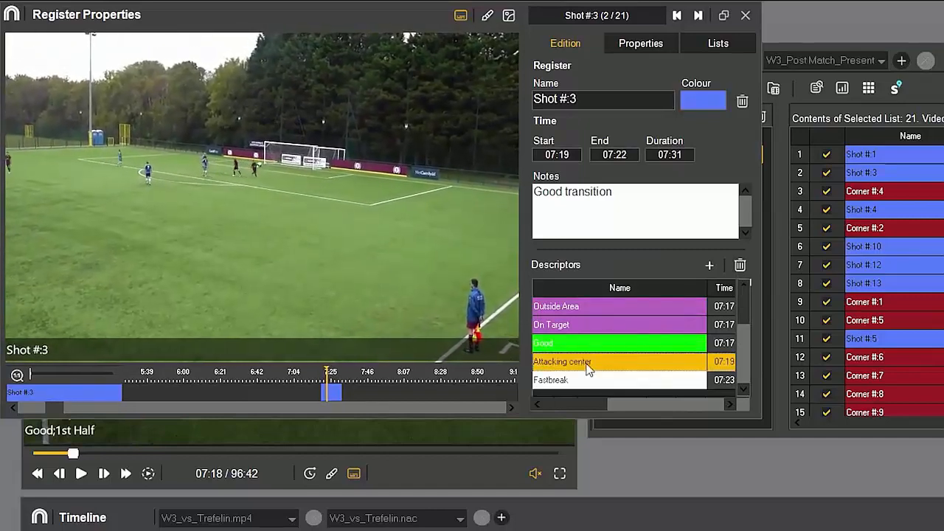
Create a list named "TO CHECK" from the register properties of Shot #:3 and add the register to it.
left_click(640, 44)
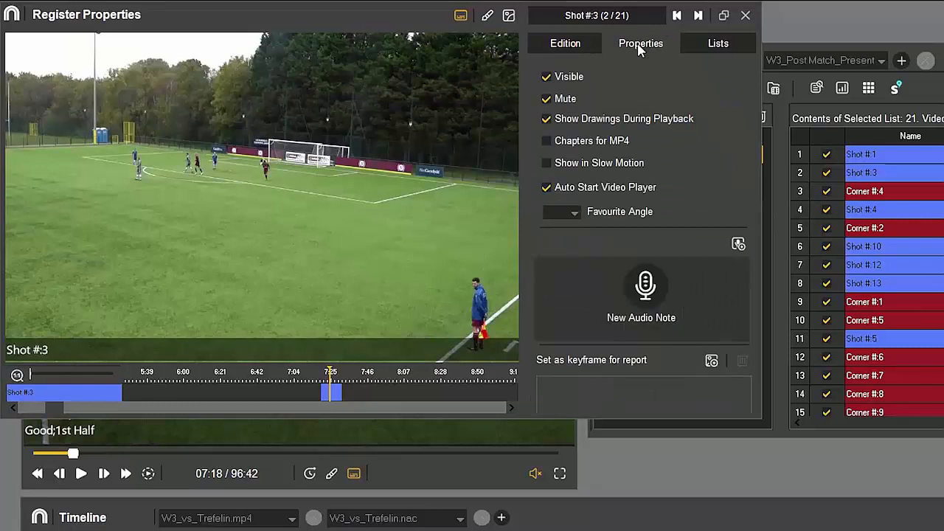
left_click(713, 44)
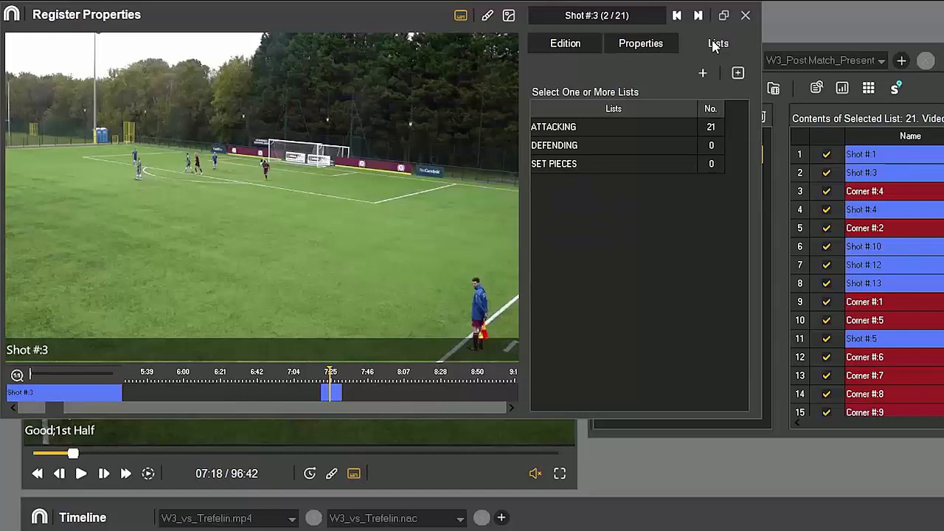
left_click(737, 74)
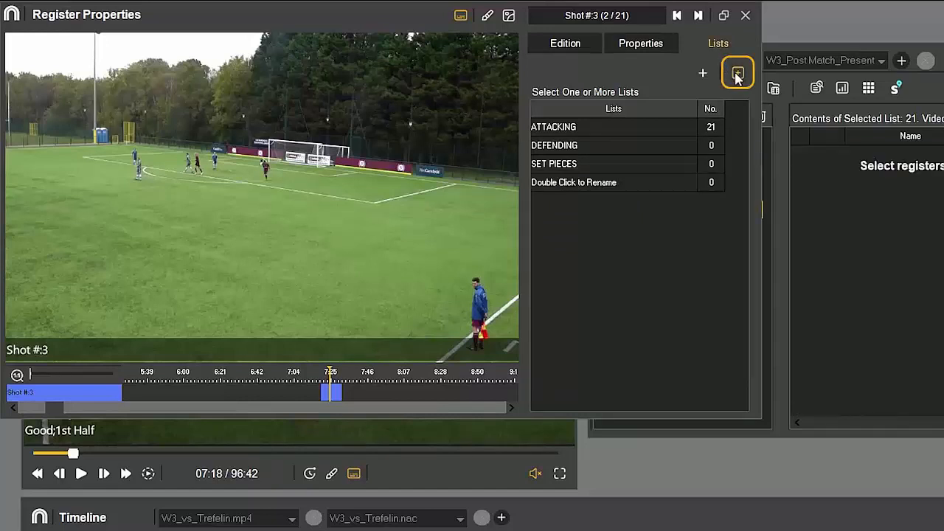
double_click(612, 182)
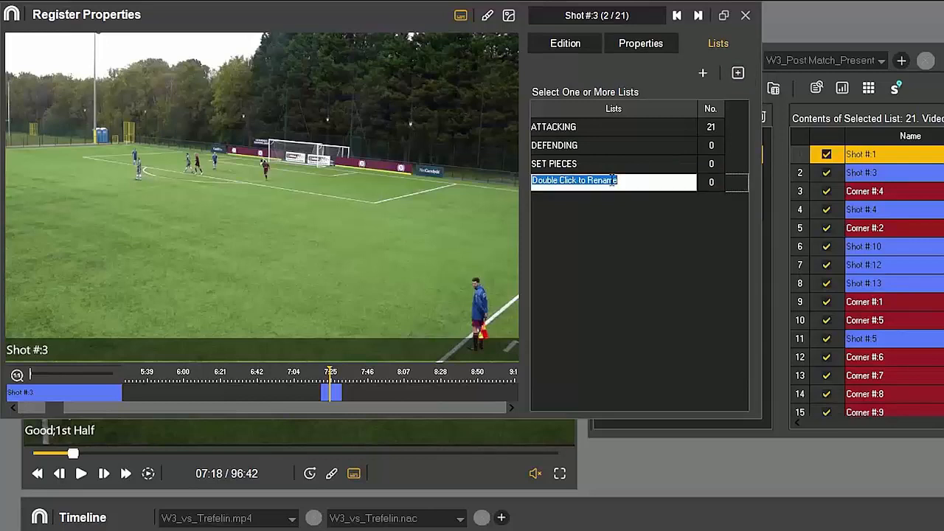
type("TO CHECK")
key("Return")
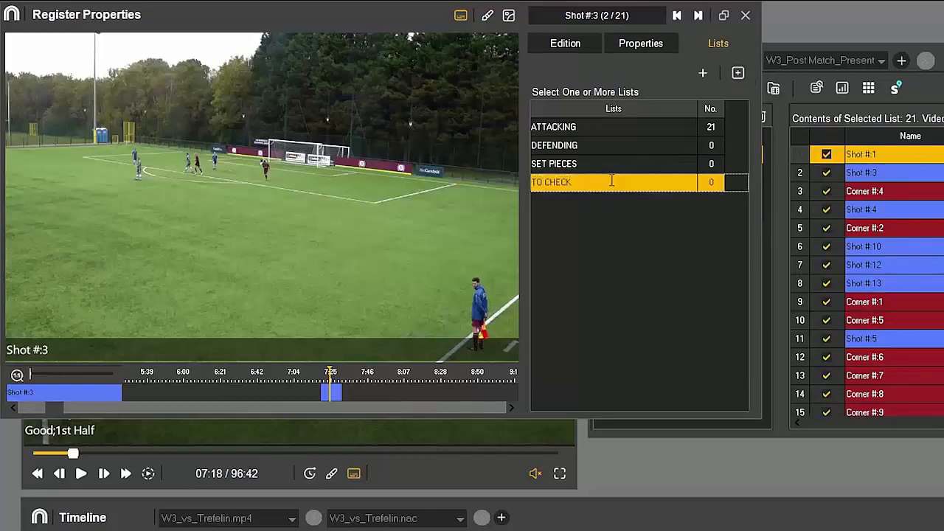
left_click(701, 76)
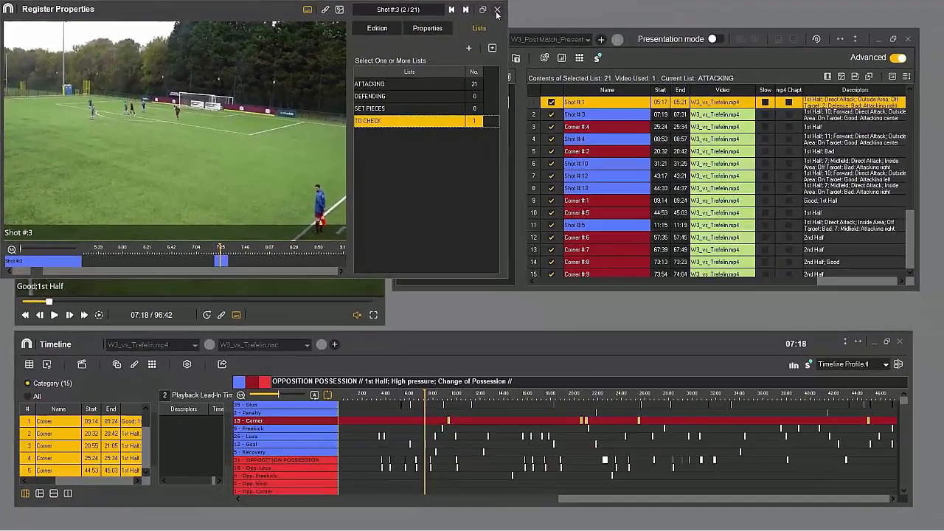
key("Escape")
Open Shot #:3 from the TO CHECK list and toggle the text overlay on its video off and on.
left_click(439, 140)
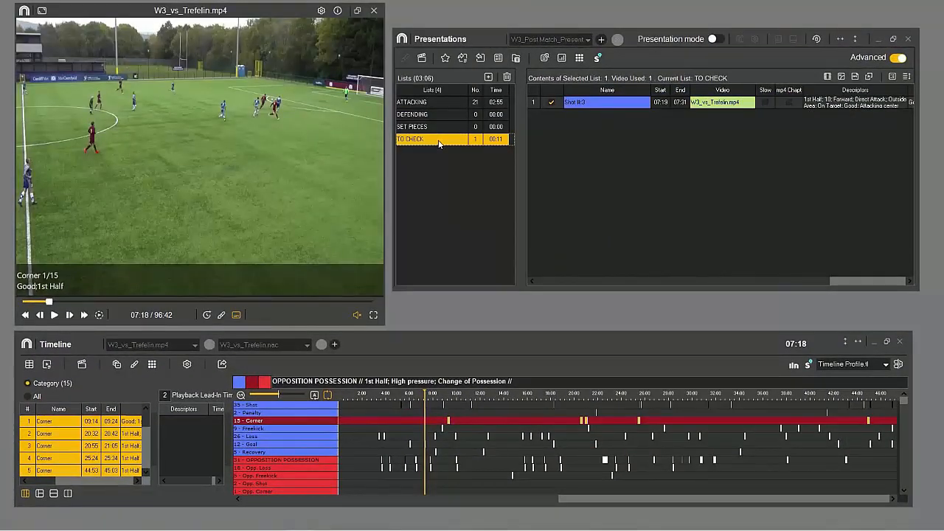
double_click(575, 102)
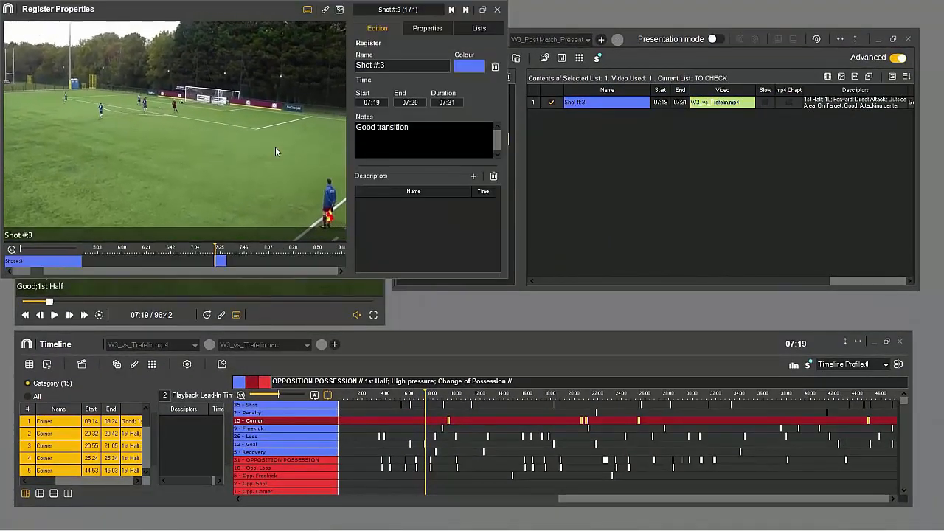
left_click(308, 11)
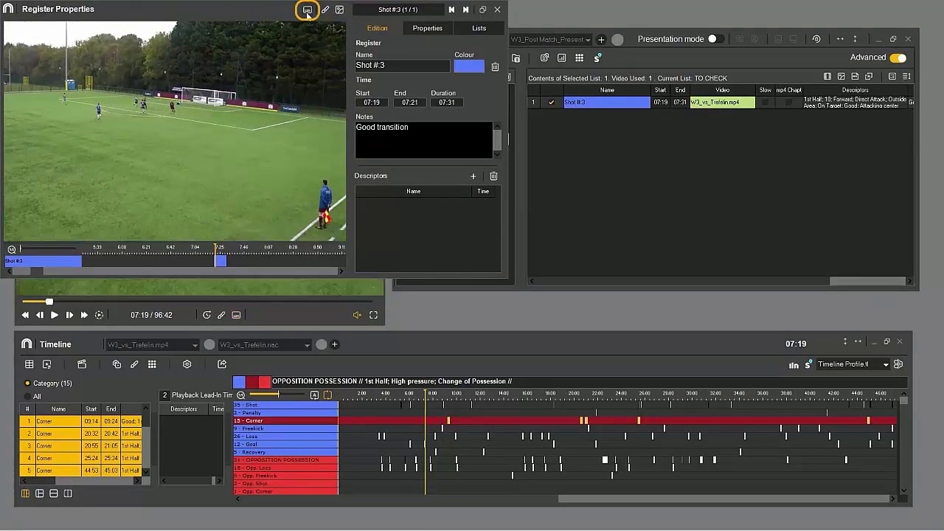
left_click(308, 10)
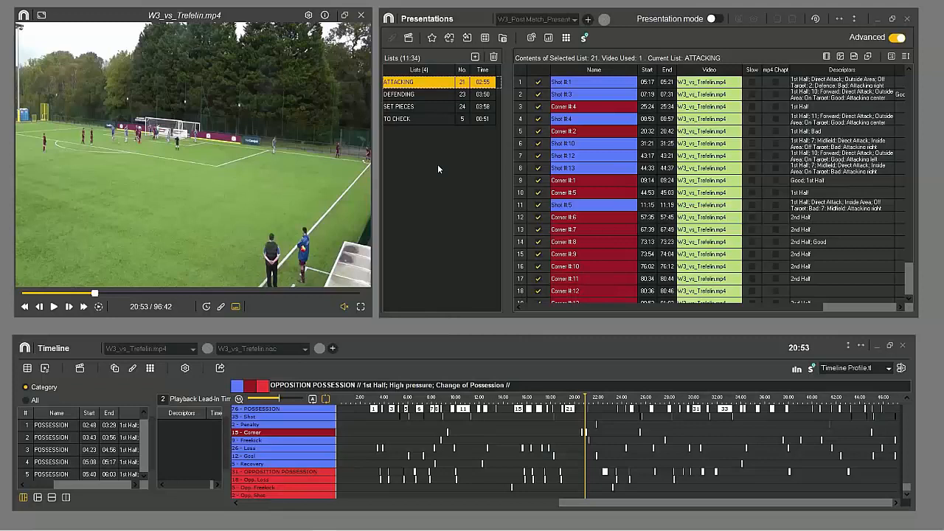
Save the presentation's list structure as a favourite named "Post Match Presentation".
right_click(437, 168)
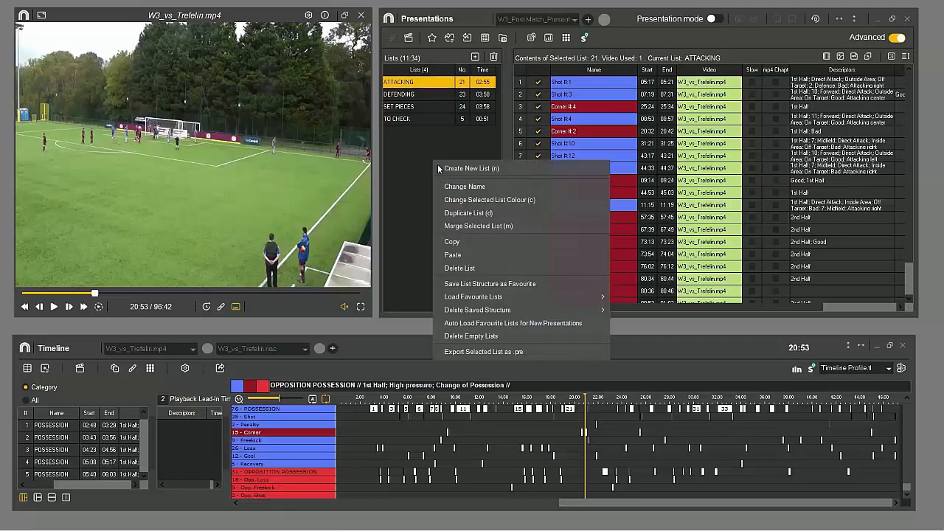
left_click(487, 285)
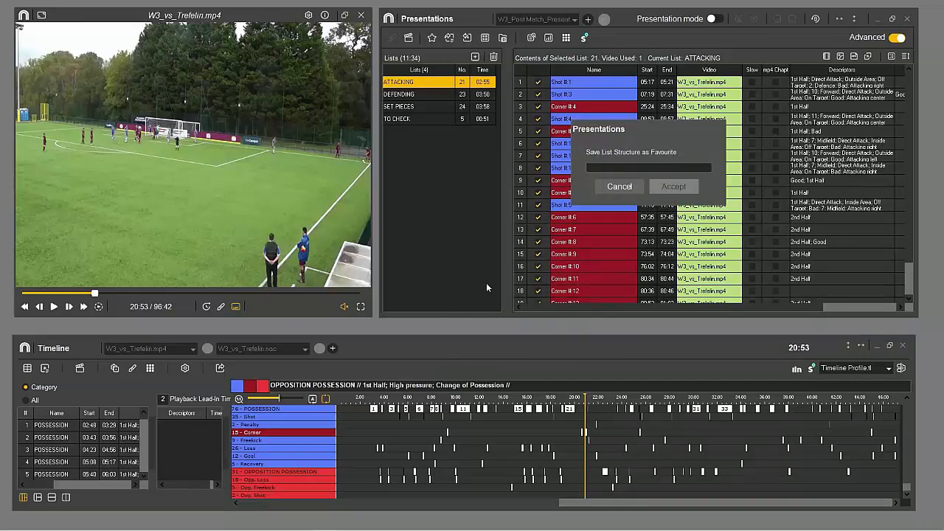
type("Post Matc")
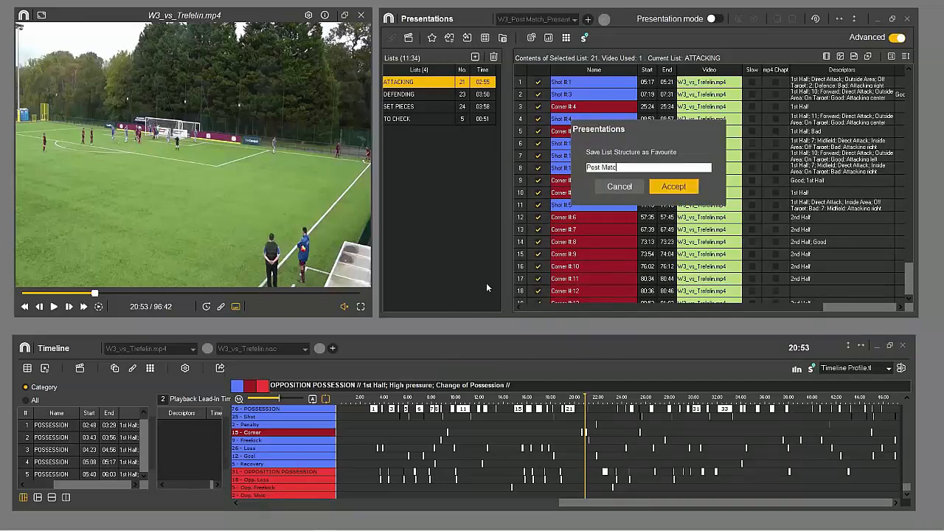
type("h Presentation")
left_click(673, 187)
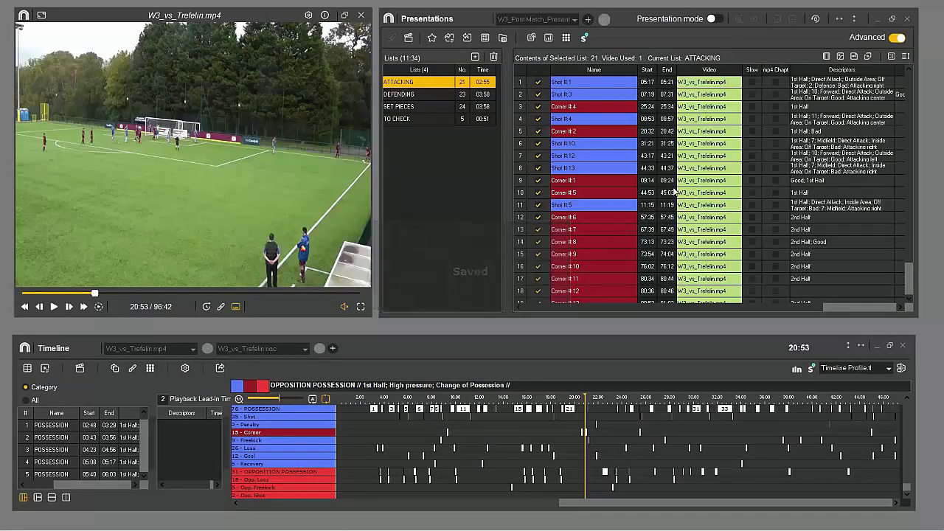
Close the current presentation and create a new one saved as "W4_Post Match_Presentation.pre".
left_click(906, 19)
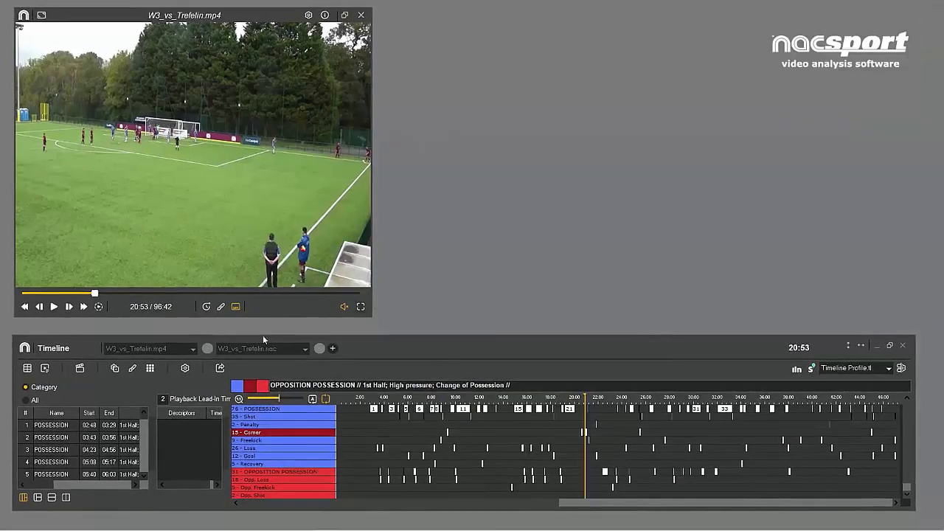
left_click(45, 368)
left_click(68, 370)
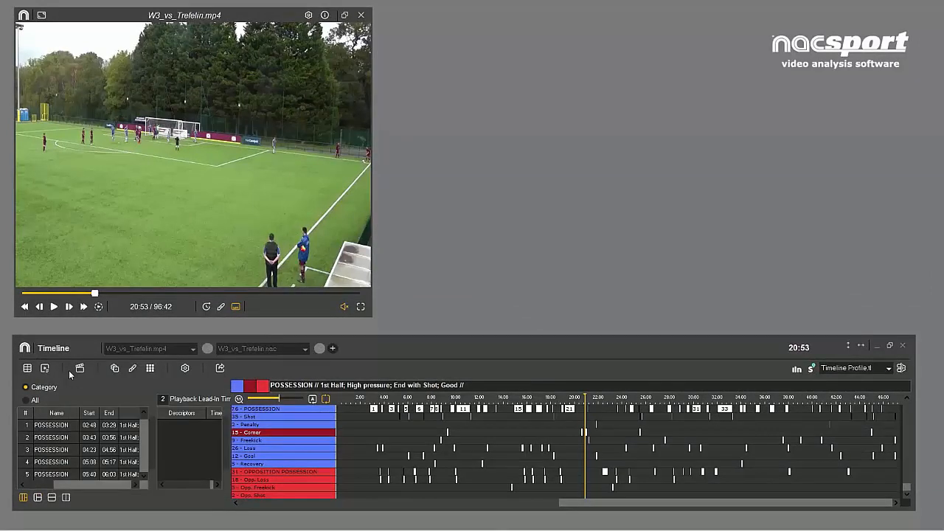
type("W4_Post Match_Presentation.pre")
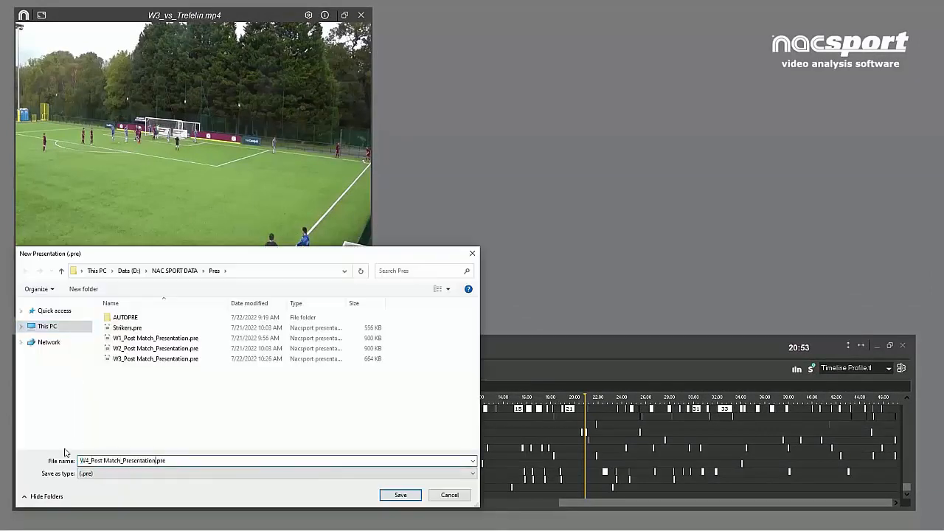
left_click(400, 495)
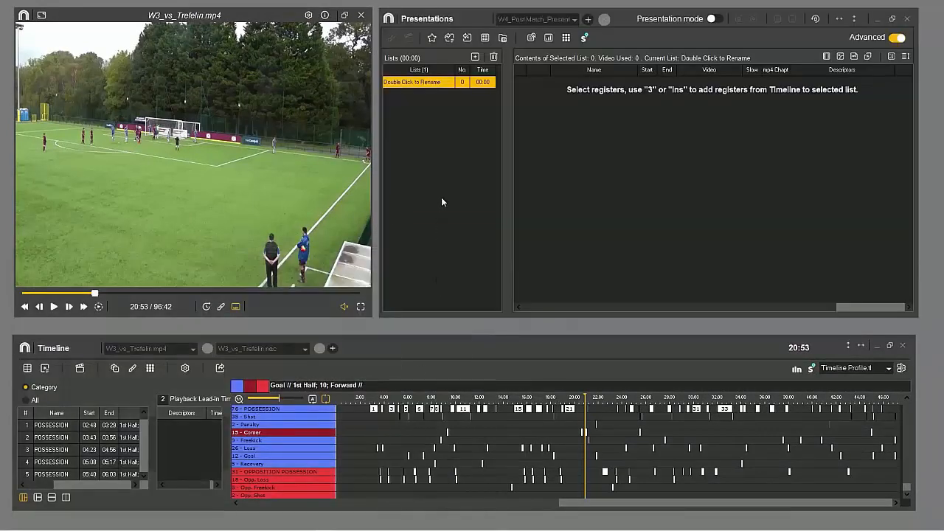
Load the favourite list structure "Post Match Presentation" into the new presentation.
right_click(442, 201)
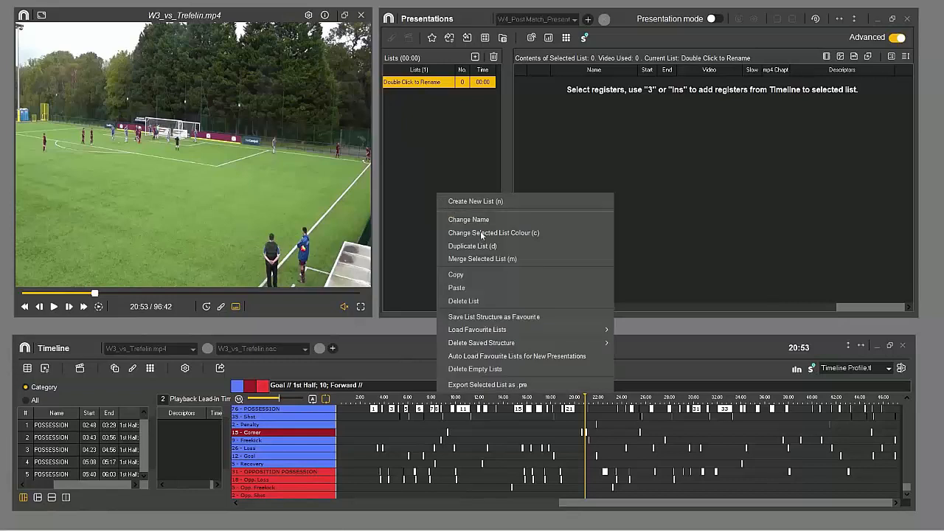
mouse_move(506, 332)
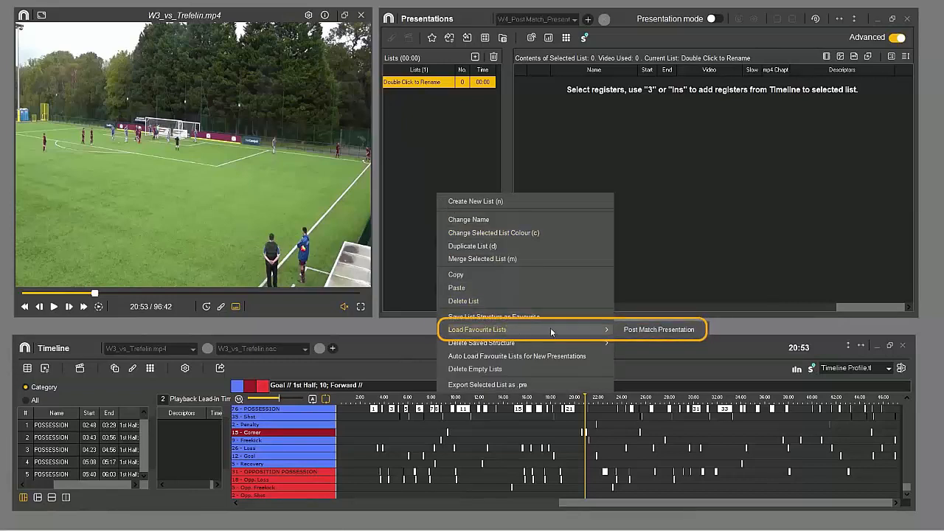
left_click(656, 330)
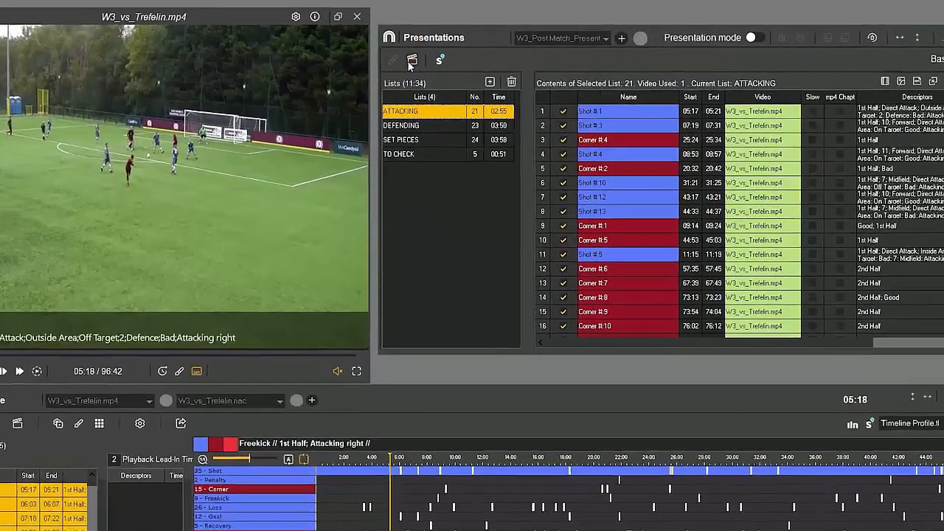
left_click(419, 55)
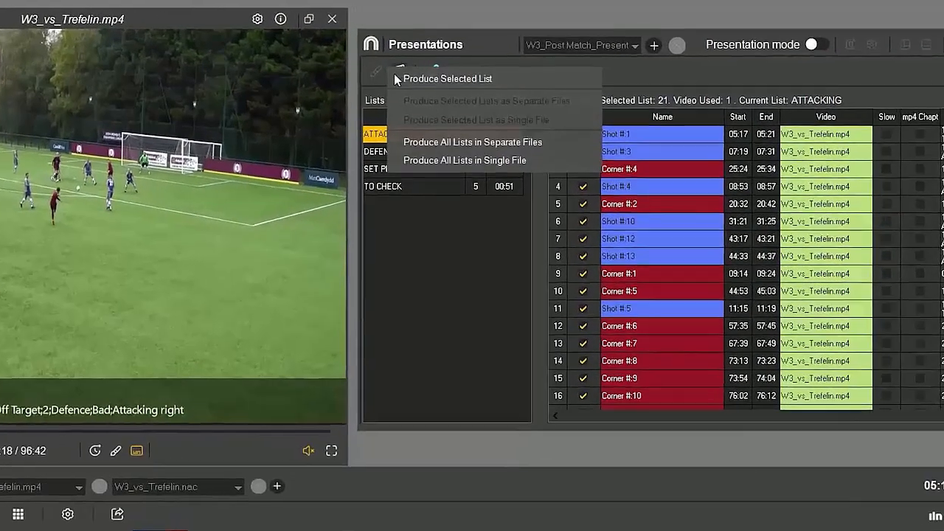
left_click(457, 83)
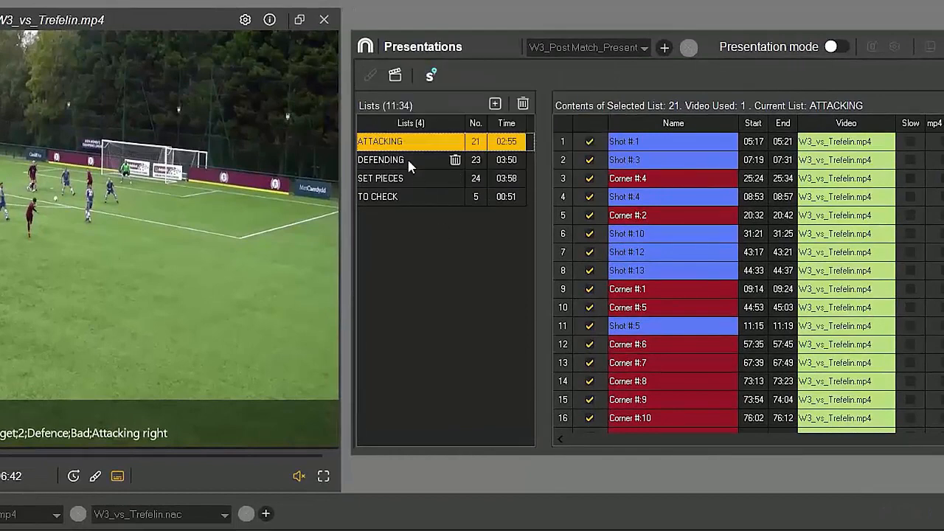
left_click(396, 76)
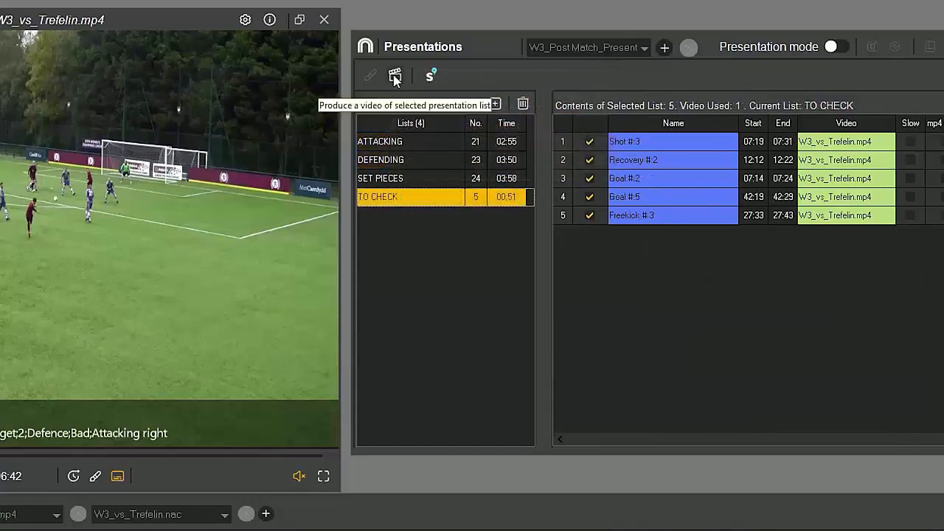
Produce a video of the selected TO CHECK list with Team Logo.png inserted as its logo.
left_click(394, 77)
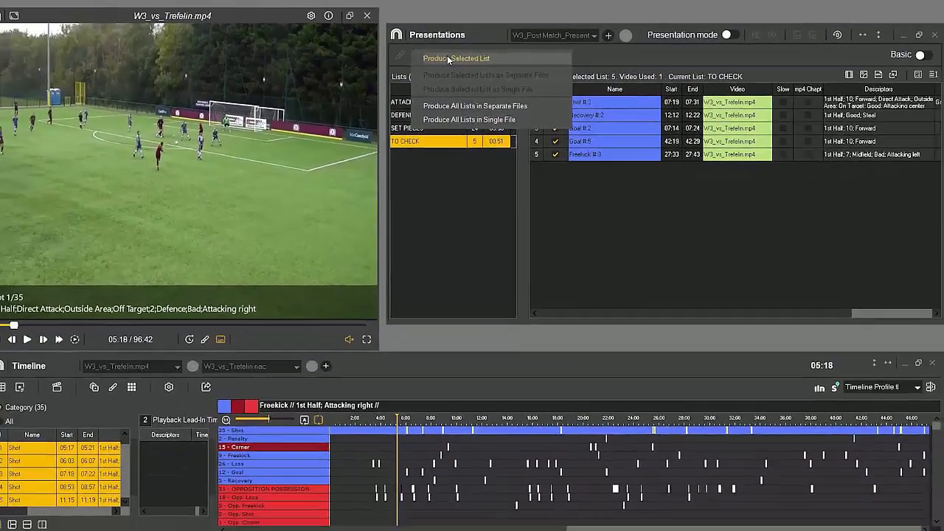
left_click(438, 78)
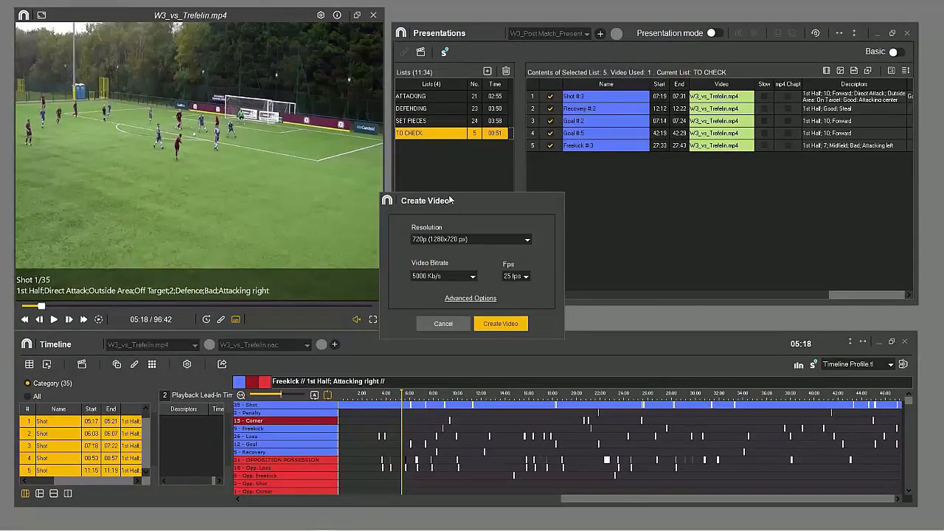
left_click(469, 297)
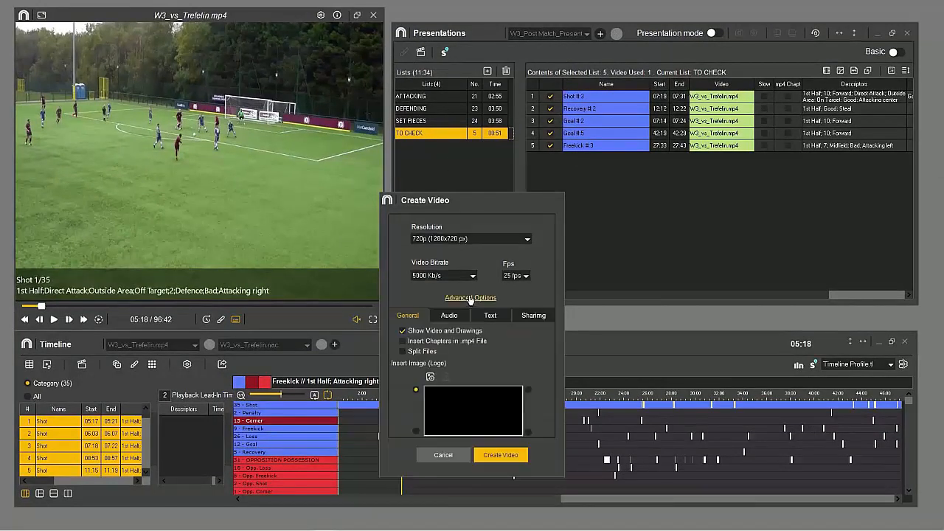
left_click(430, 378)
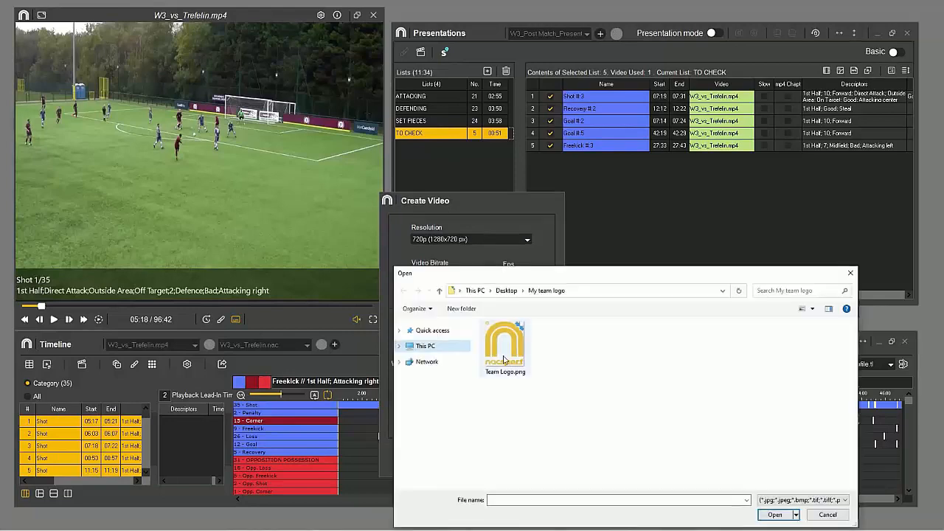
left_click(505, 347)
left_click(773, 514)
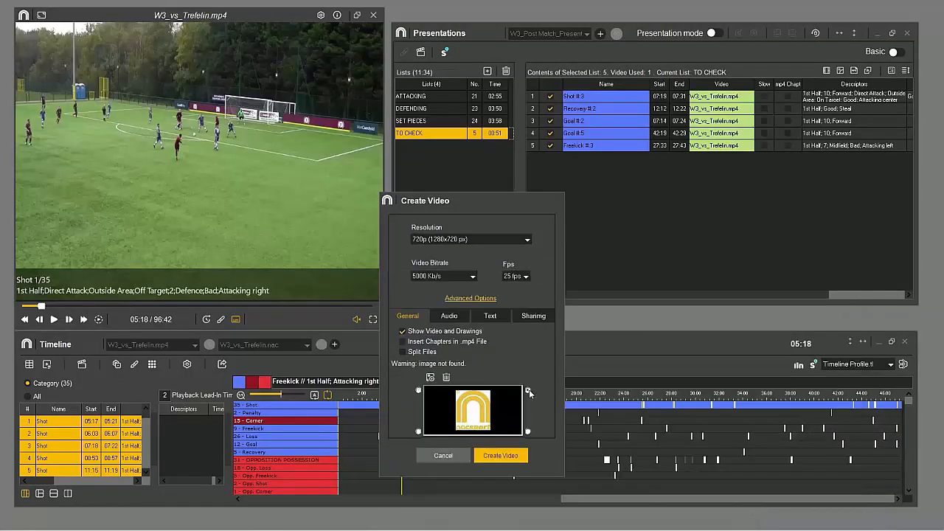
left_click(501, 455)
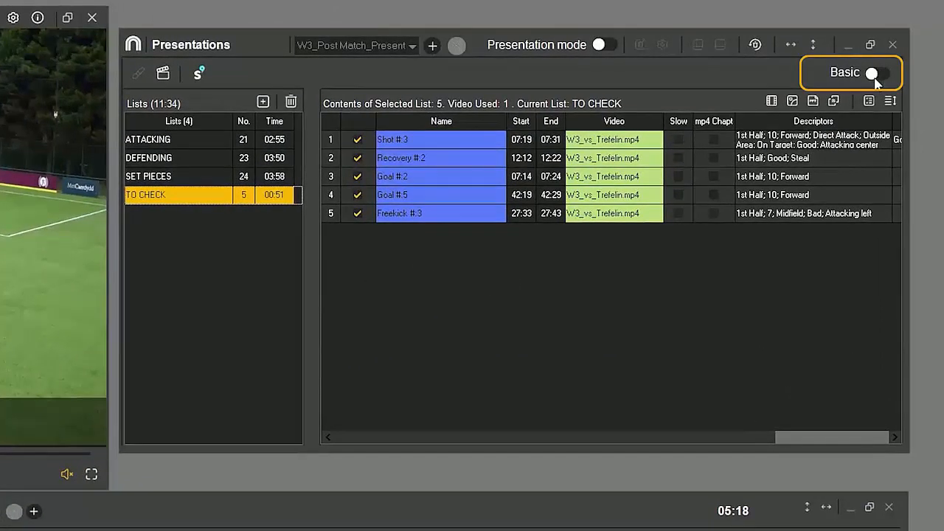
Switch the Presentations window to Advanced mode and mark this presentation as a favourite.
left_click(875, 73)
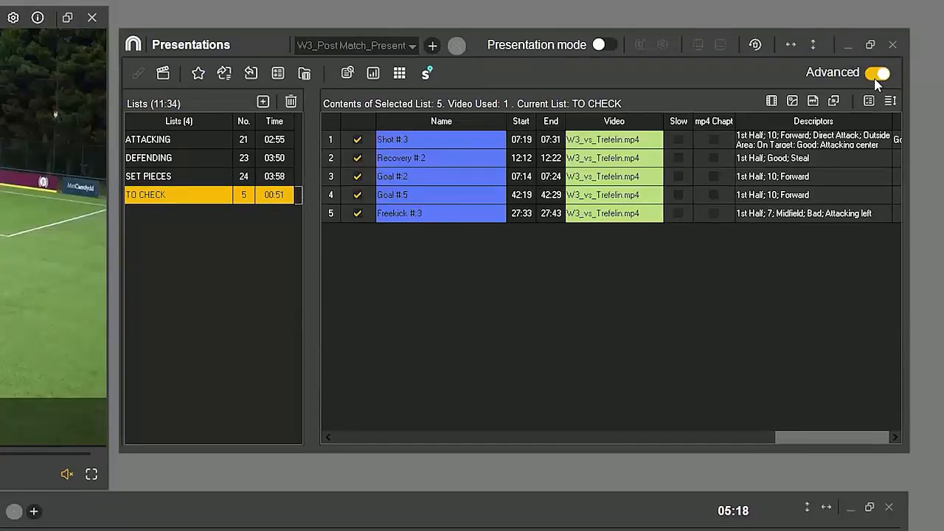
left_click(198, 73)
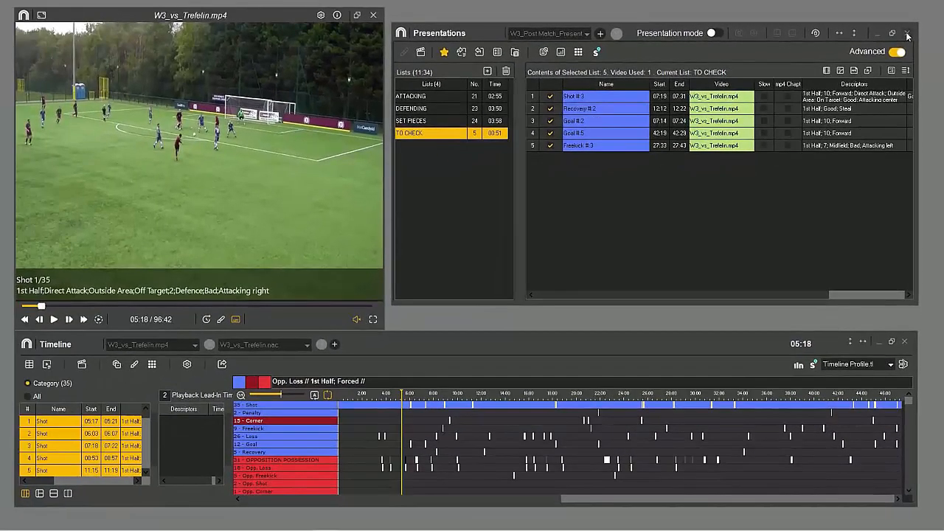
Close the current presentation and open the existing presentation Strikers.pre.
left_click(906, 34)
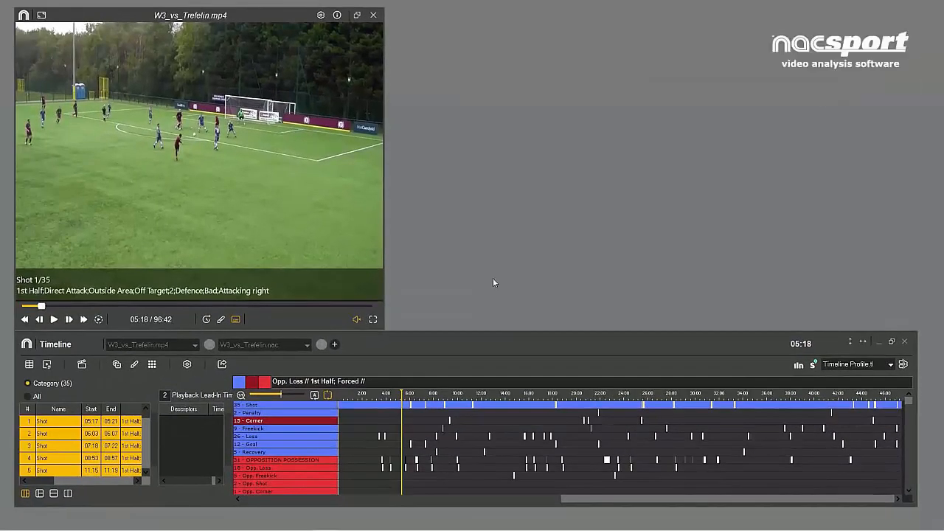
left_click(46, 364)
left_click(74, 381)
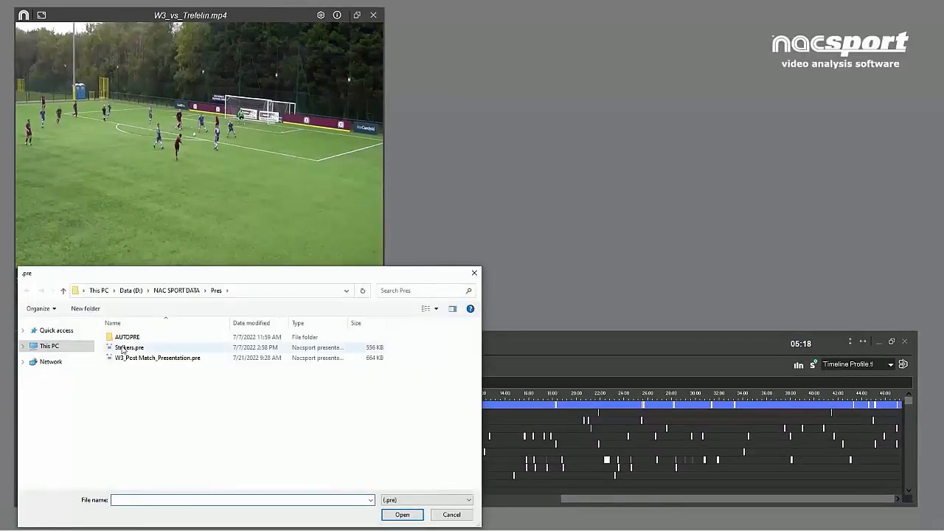
left_click(129, 347)
left_click(399, 516)
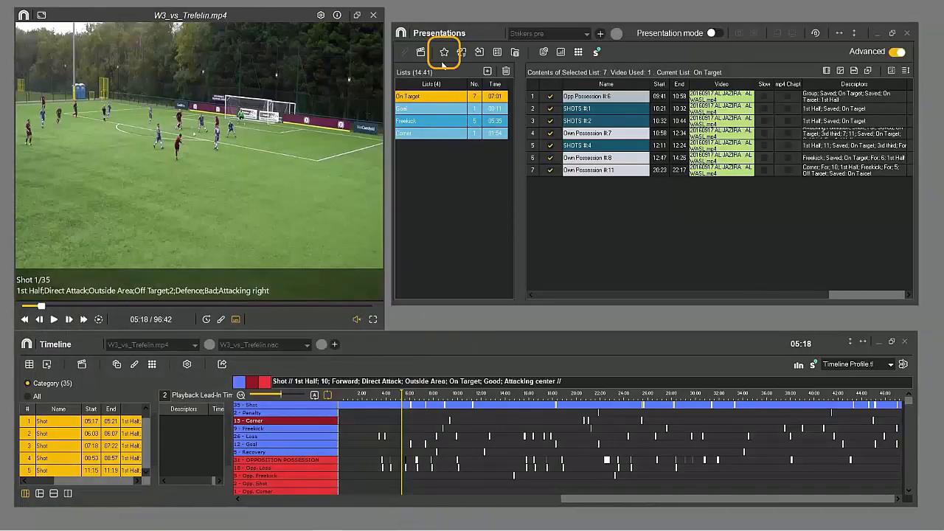
Import only the ATTACKING and SET PIECES lists from W3_Post Match_Presentation.pre into the Strikers presentation.
left_click(463, 56)
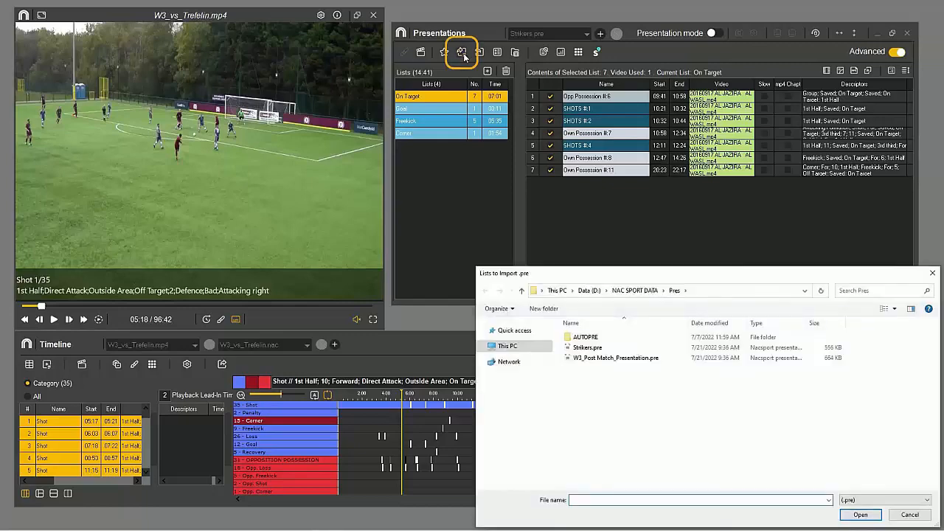
left_click(616, 357)
left_click(858, 517)
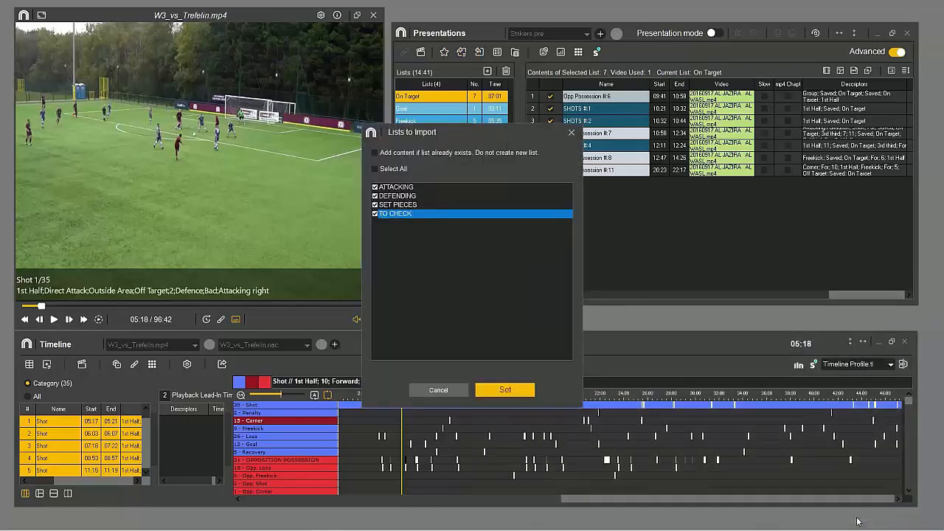
left_click(375, 196)
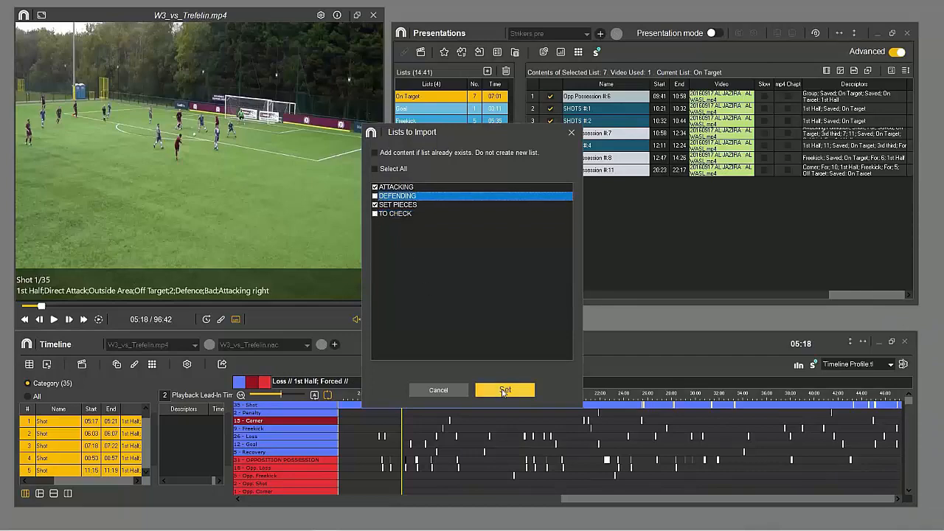
left_click(504, 389)
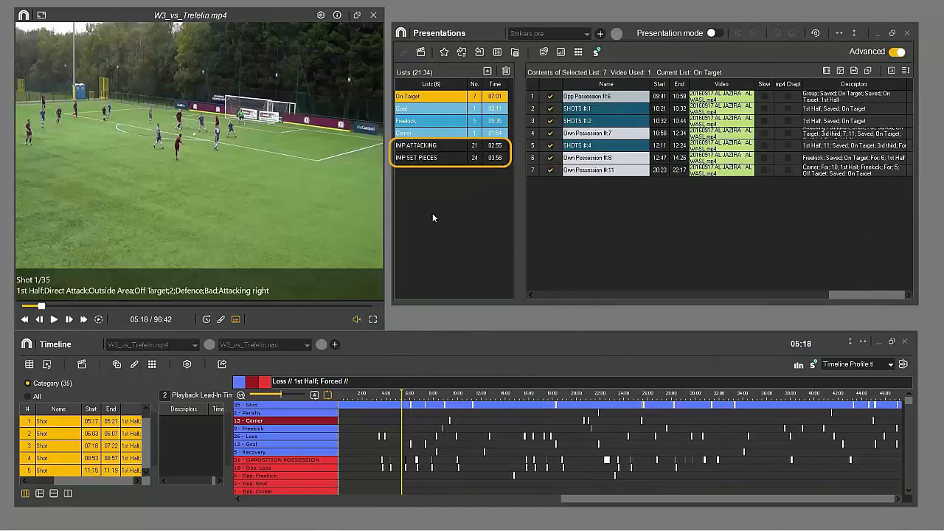
left_click(418, 157)
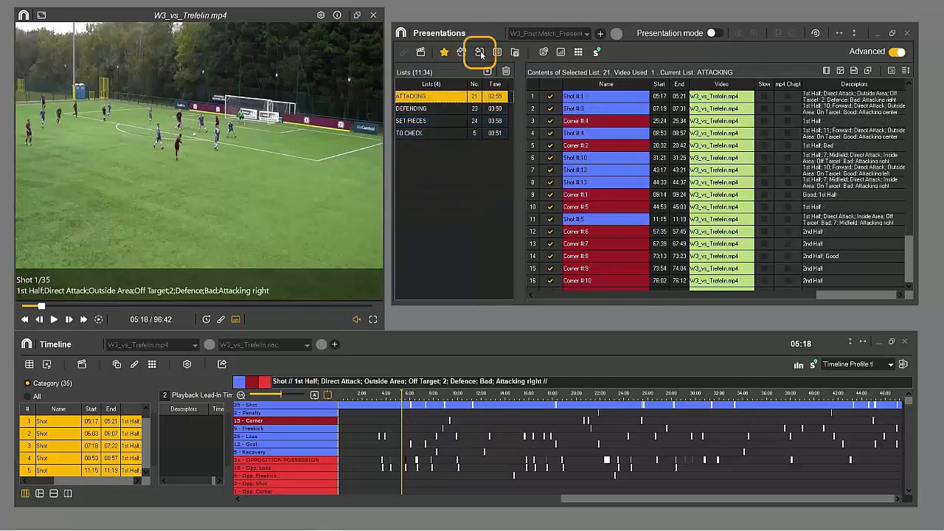
Export a copy of the W3 post-match presentation under the file name "W3_Presentation_To_Export".
left_click(480, 54)
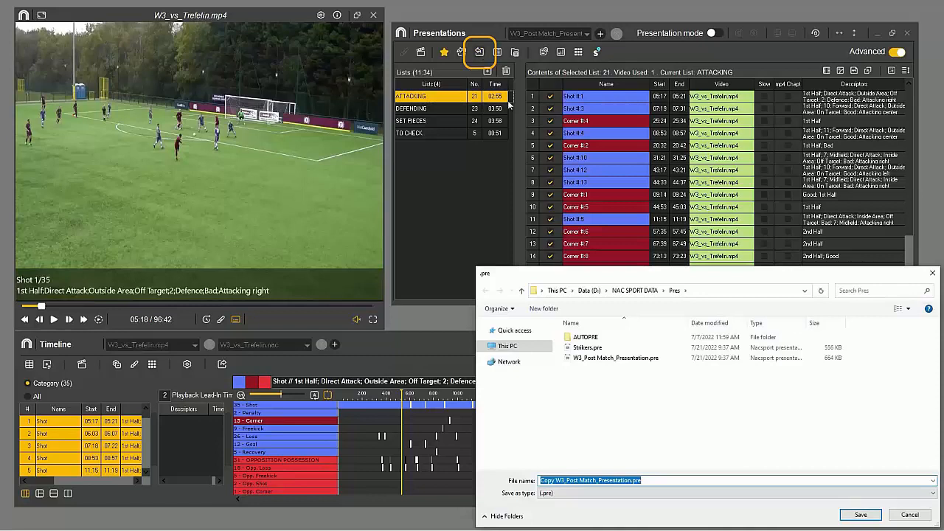
left_click_drag(631, 480, 536, 480)
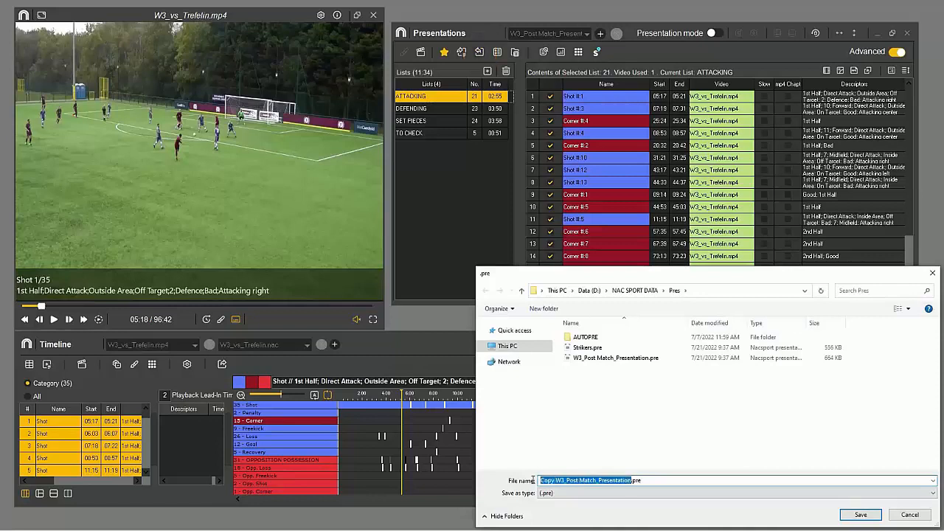
type("W3_")
type("Presentation")
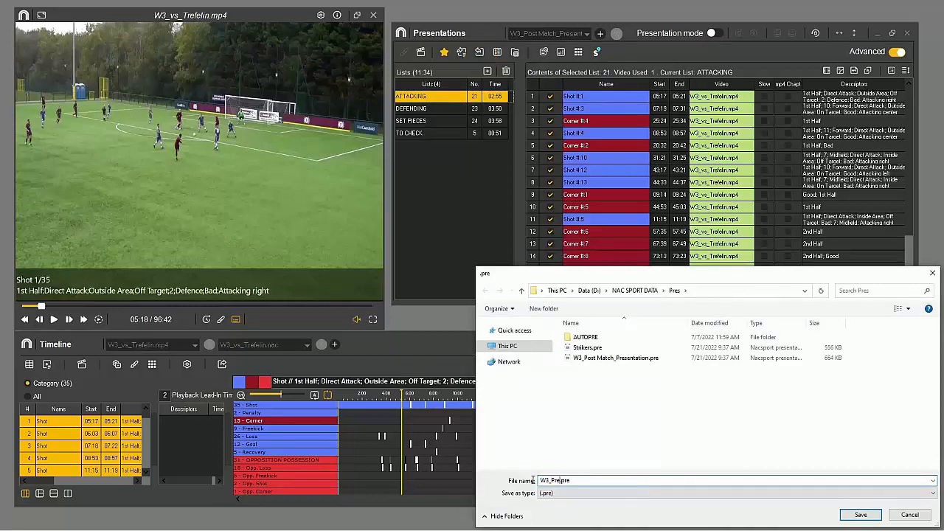
type("_To_Export")
left_click(855, 514)
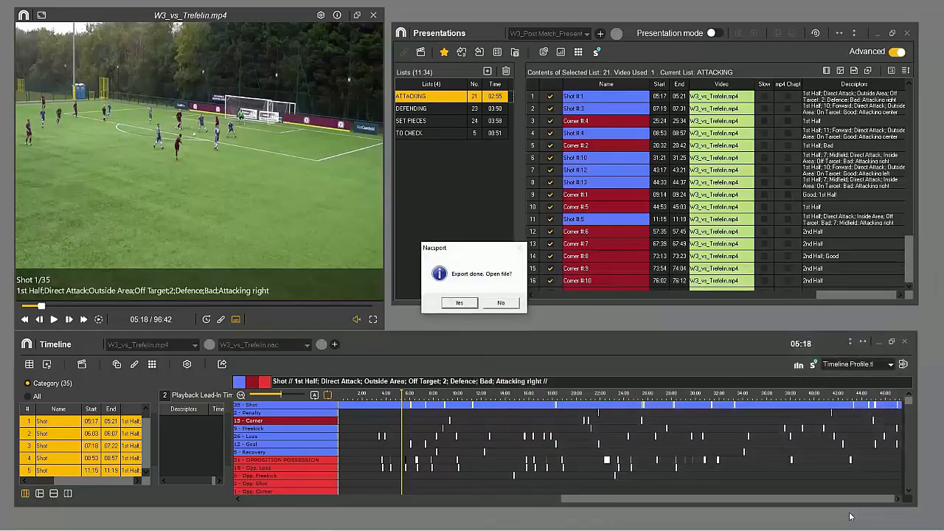
left_click(465, 309)
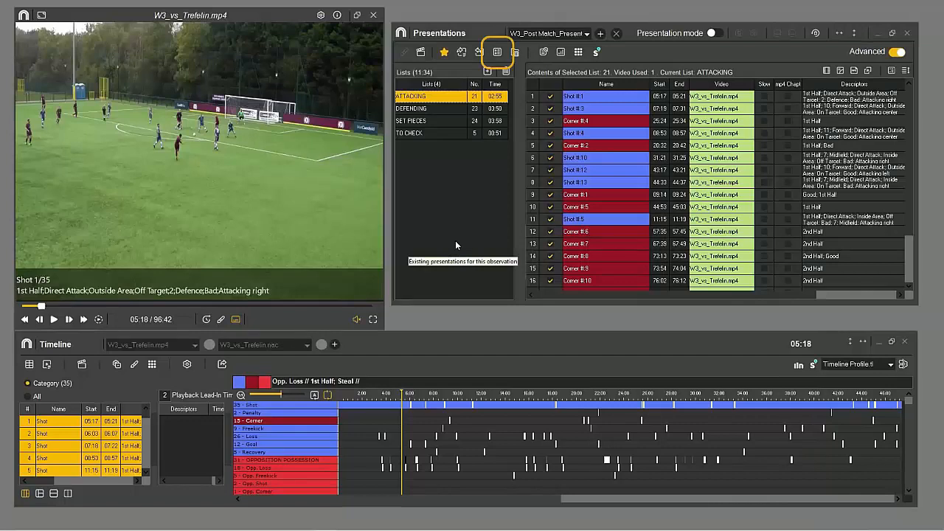
Generate a printable report of the ATTACKING list with notes, descriptors and drawings, and look through it in a maximized window.
left_click(498, 52)
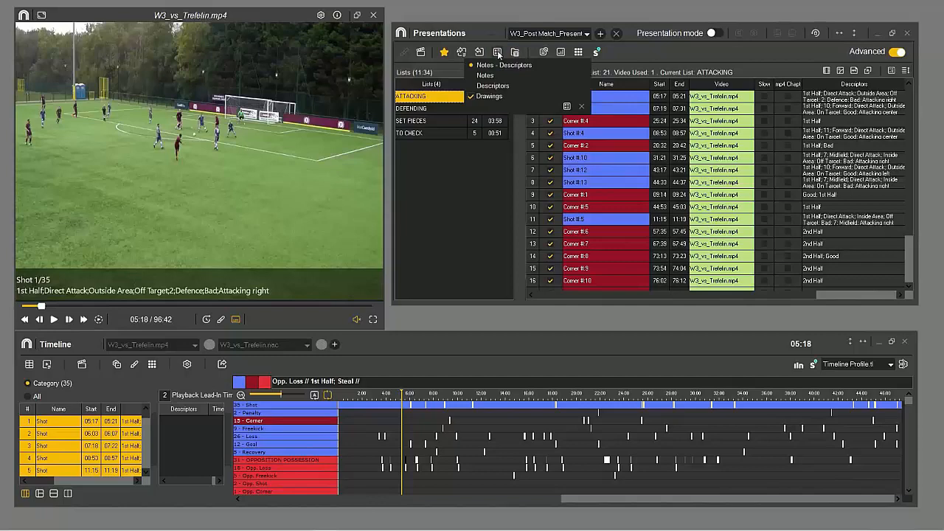
left_click(567, 106)
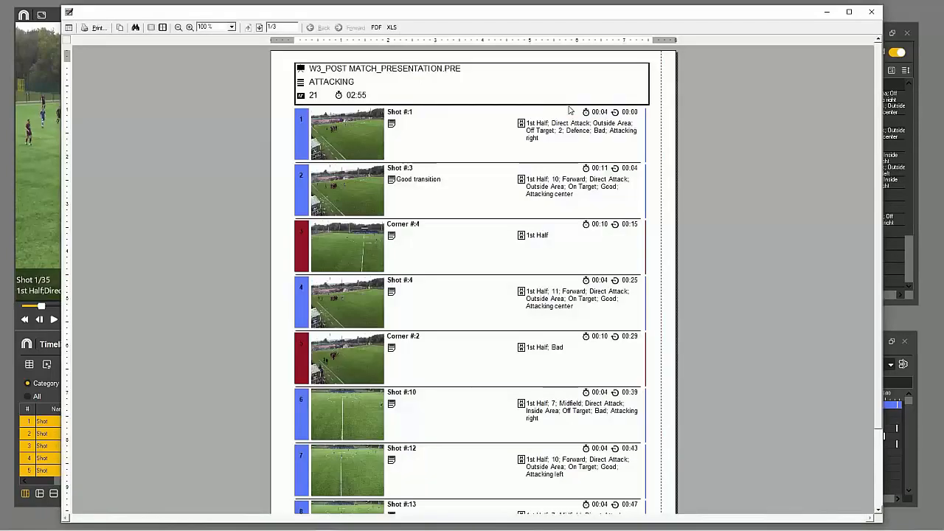
left_click(849, 12)
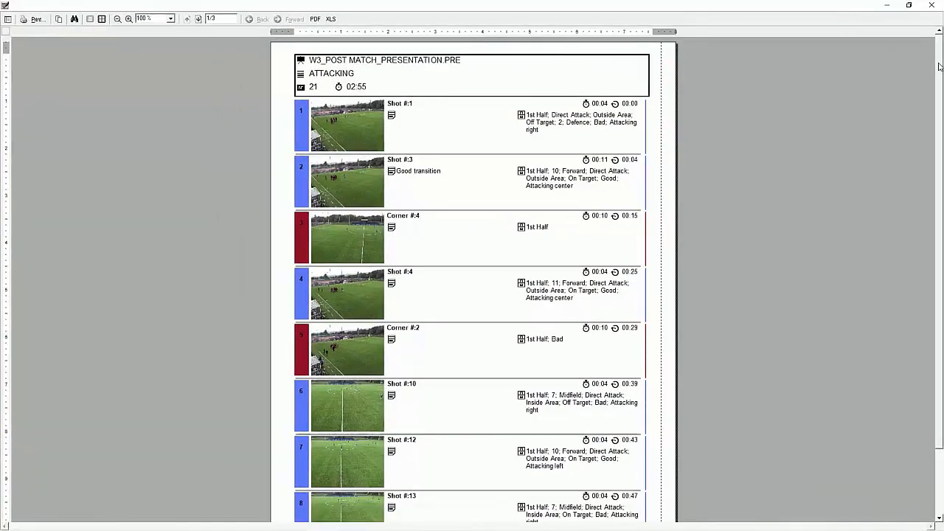
scroll(939, 68, "down", 3)
scroll(940, 71, "up", 3)
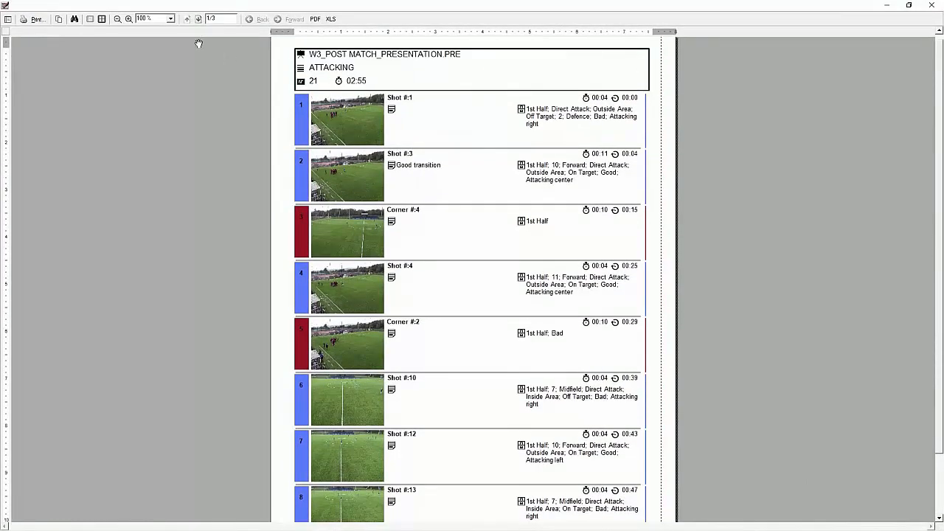
Go to the next page of the ATTACKING list report.
left_click(199, 19)
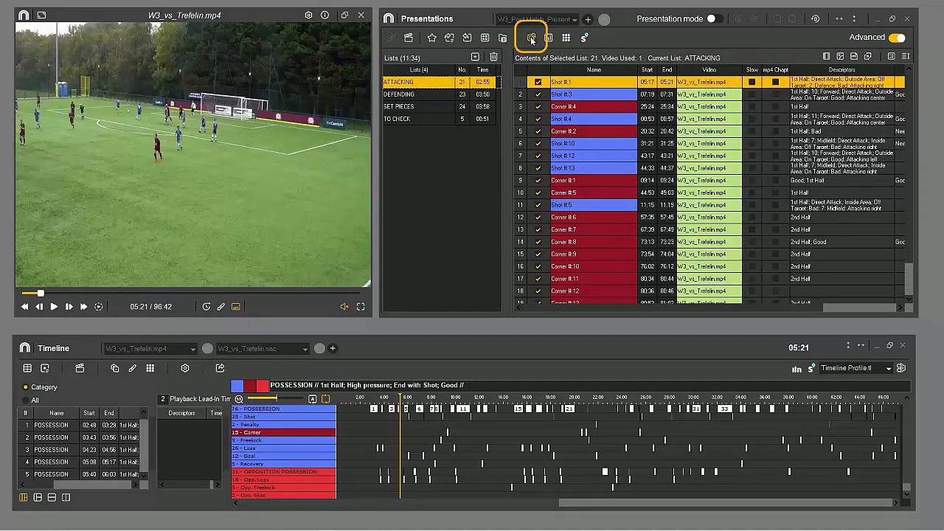
Search the presentation's notes for "good", jump to the shot noted "Good shot", and close the search.
left_click(531, 38)
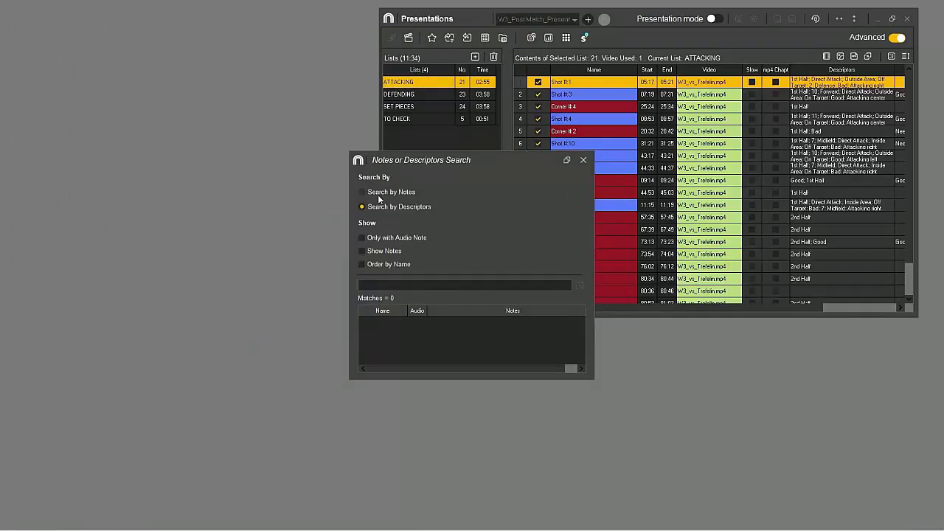
left_click(417, 283)
type("good")
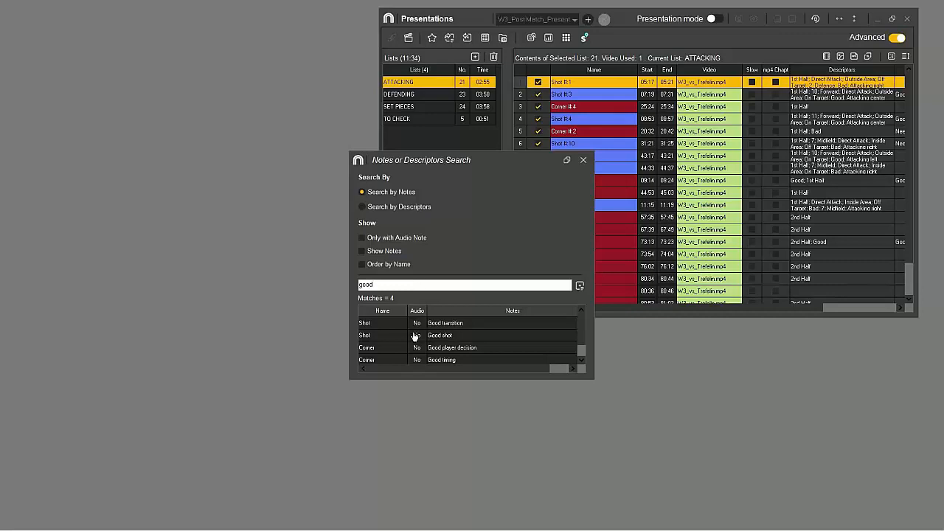
left_click(370, 338)
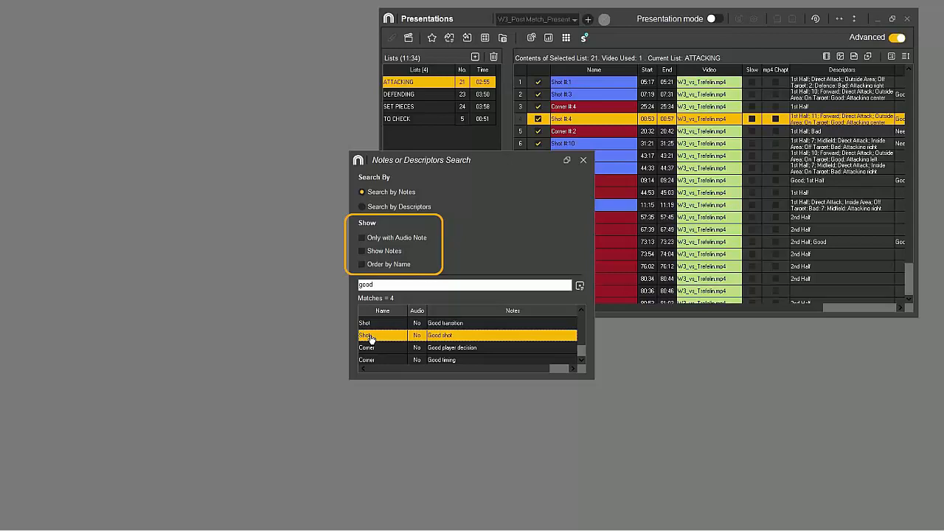
left_click(583, 159)
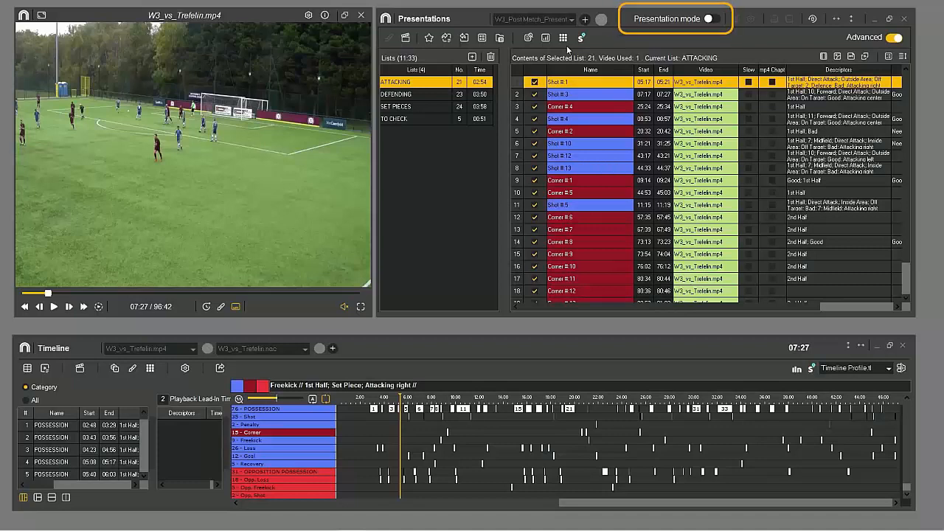
Turn on presentation mode, pause the Shot #3 clip, and accept the playback configuration with its existing settings.
left_click(709, 19)
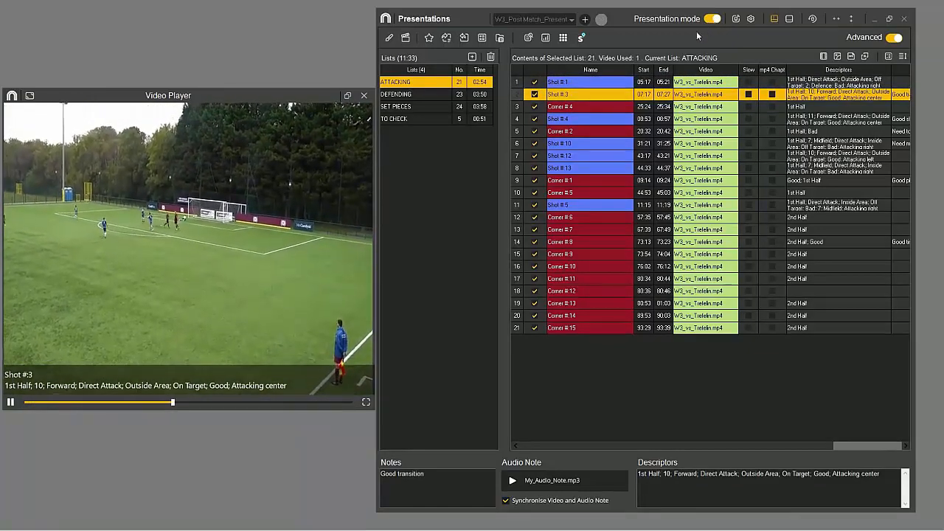
left_click(330, 246)
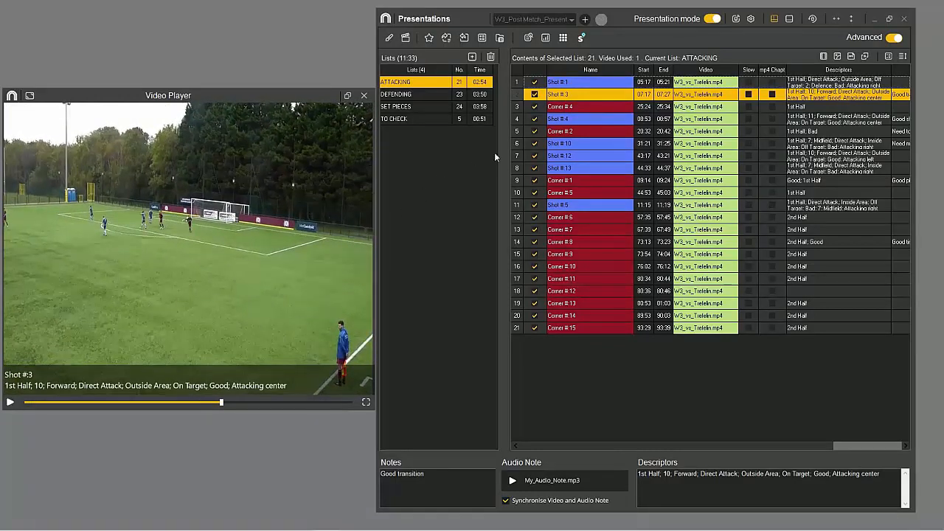
left_click(751, 19)
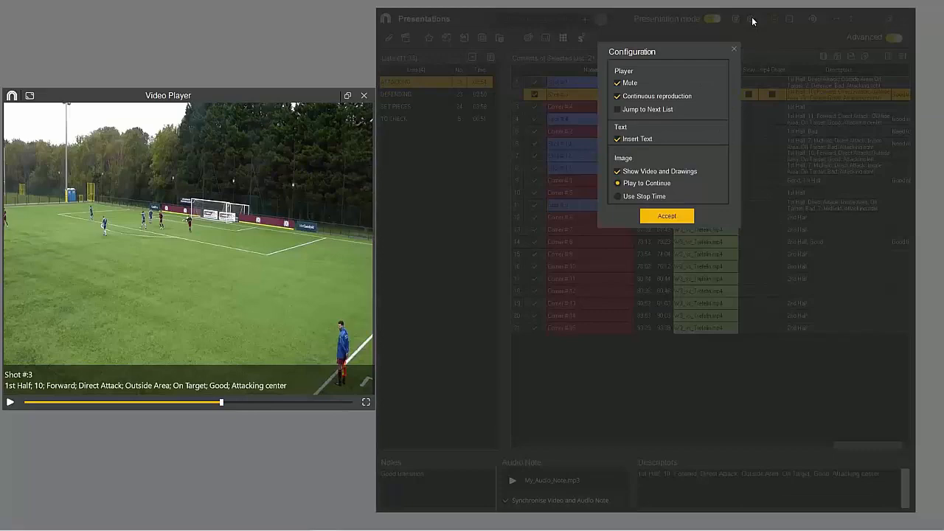
left_click(661, 217)
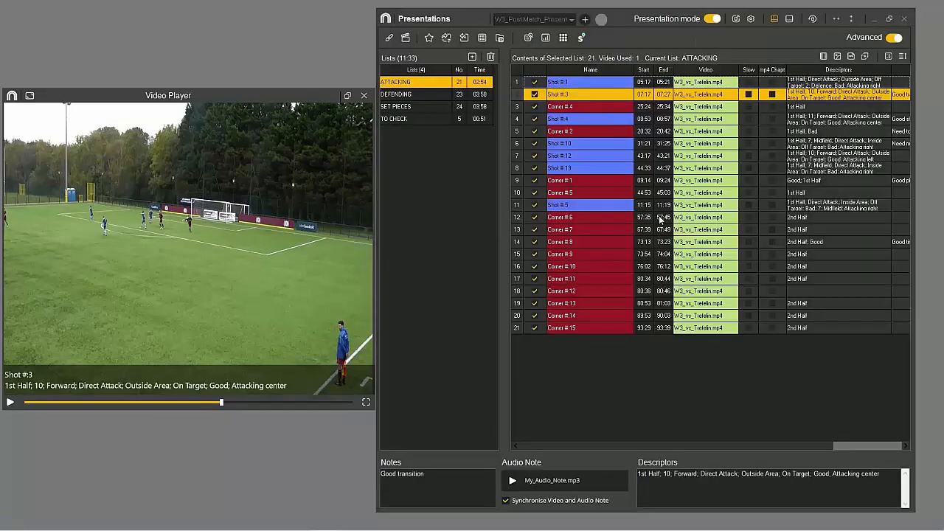
Hide the lists column in presentation mode and choose another list through the compact list selector.
left_click(789, 20)
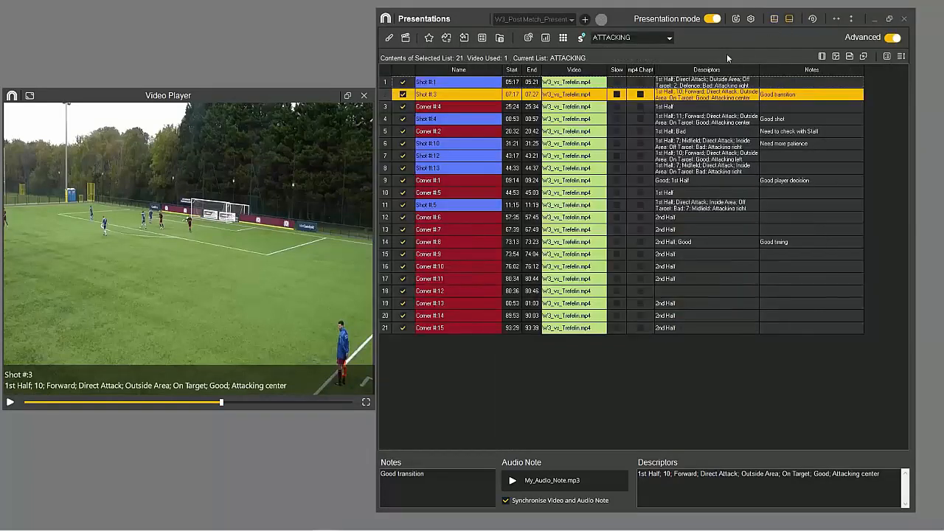
left_click(656, 38)
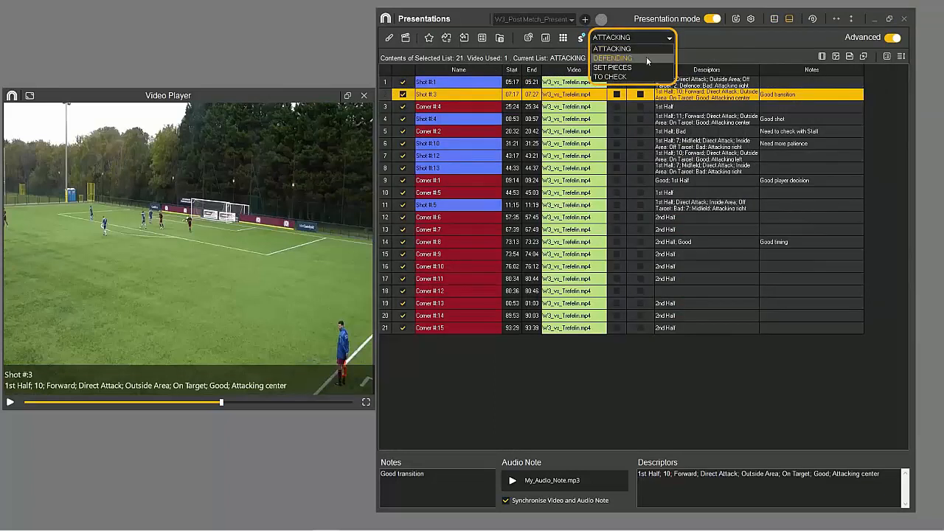
left_click(638, 74)
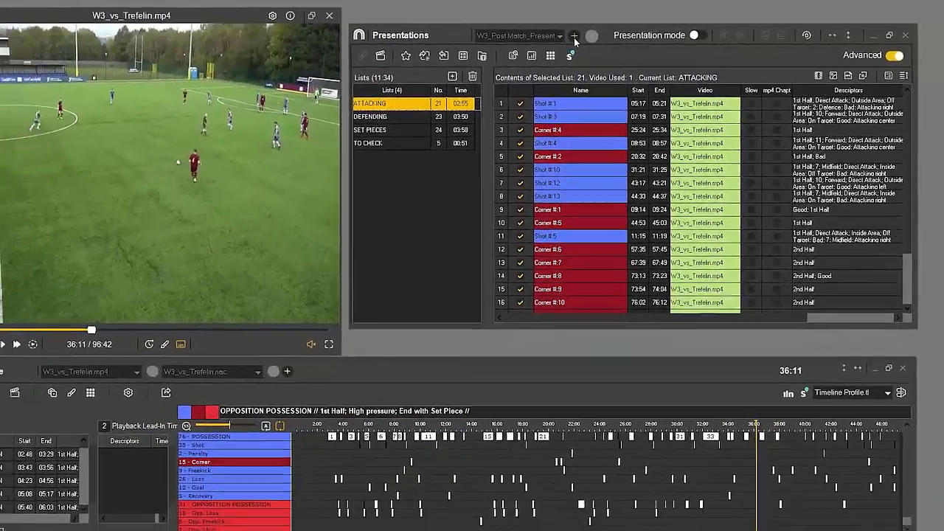
Open W2_Post Match_Presentation.pre alongside the W3 presentation and display its SET PIECES list.
left_click(575, 36)
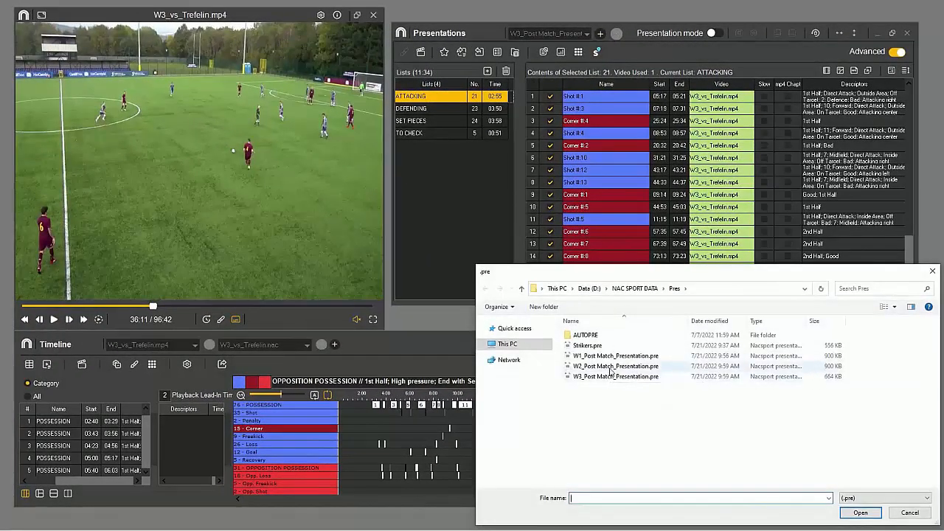
left_click(615, 367)
left_click(860, 513)
left_click(437, 121)
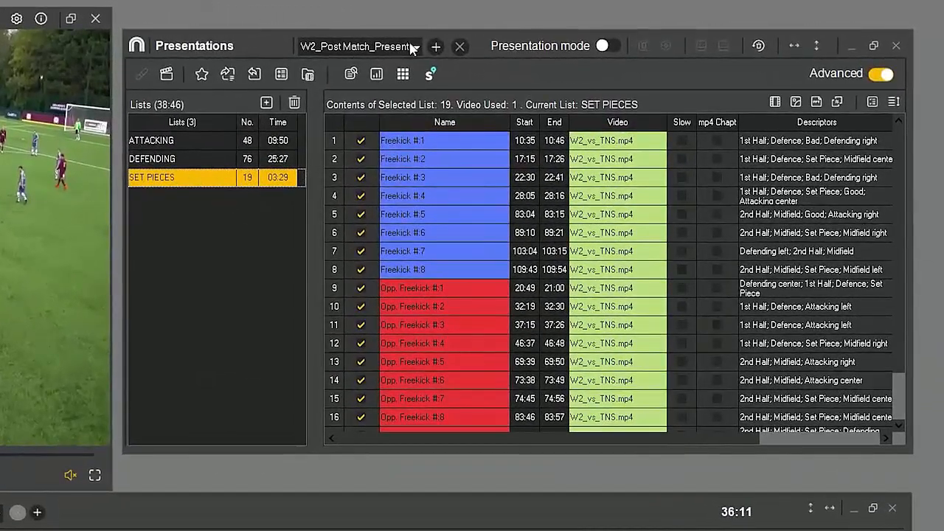
left_click(481, 42)
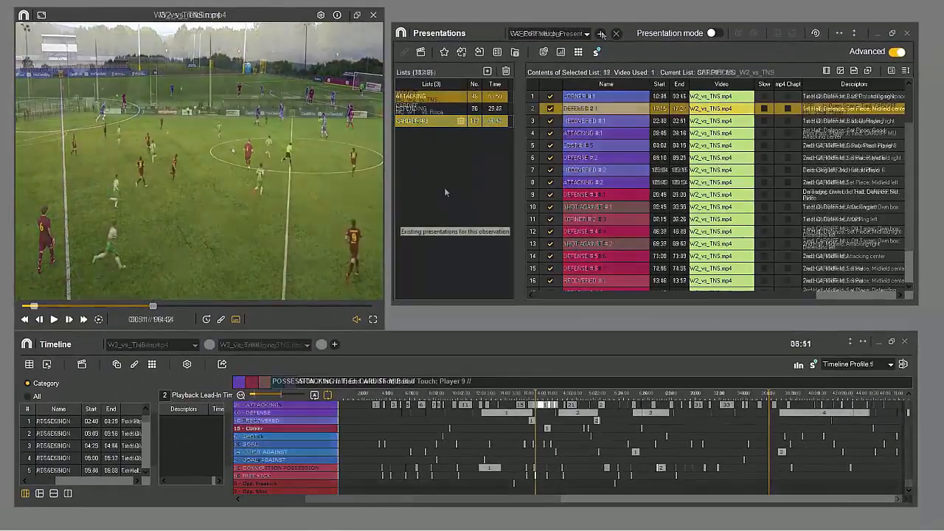
In the CARDIFF MU presentation, play the CORNER #2 clip and look through the CARDIFF MU_W1_vs_Risca list.
left_click(586, 34)
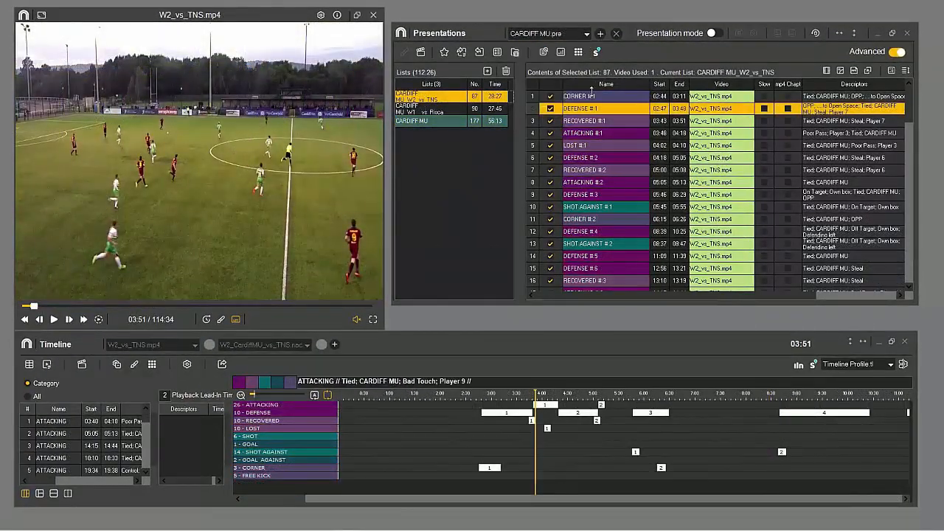
left_click(586, 220)
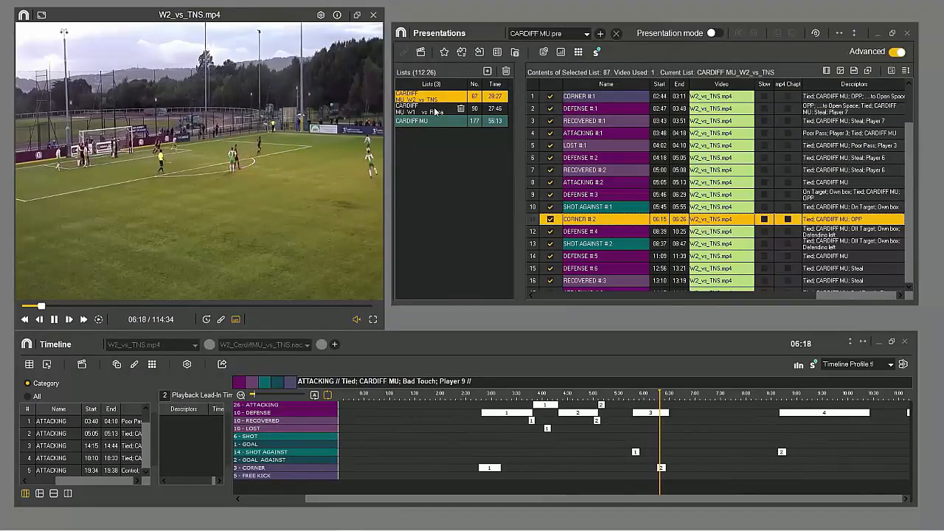
left_click(426, 109)
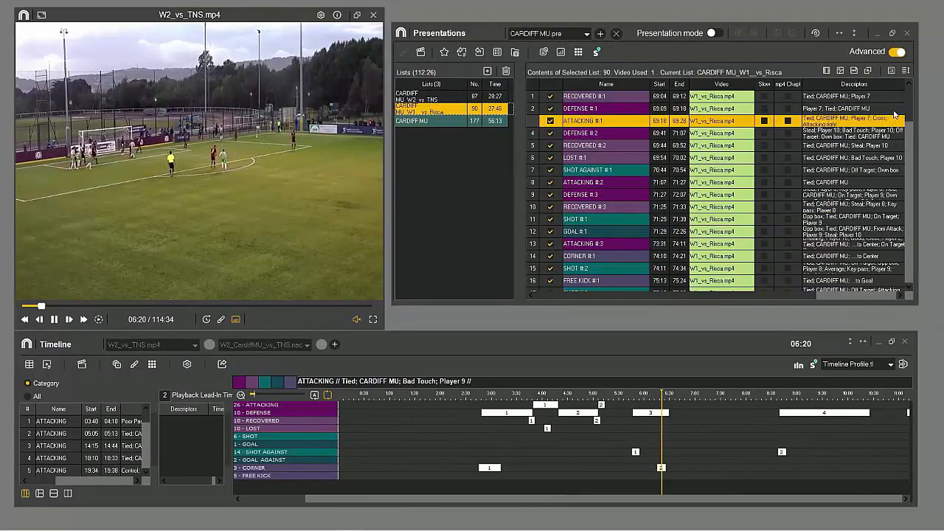
mouse_move(909, 107)
left_mouse_down()
mouse_move(912, 211)
mouse_move(903, 93)
left_mouse_up()
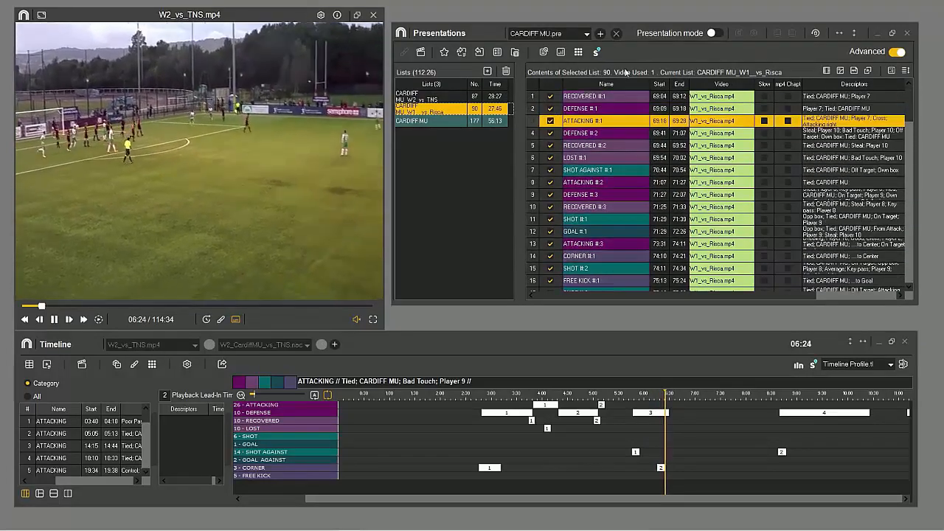
Switch to the Player 11.pre presentation and display its Player 11_W2_vs_TNS list.
left_click(586, 34)
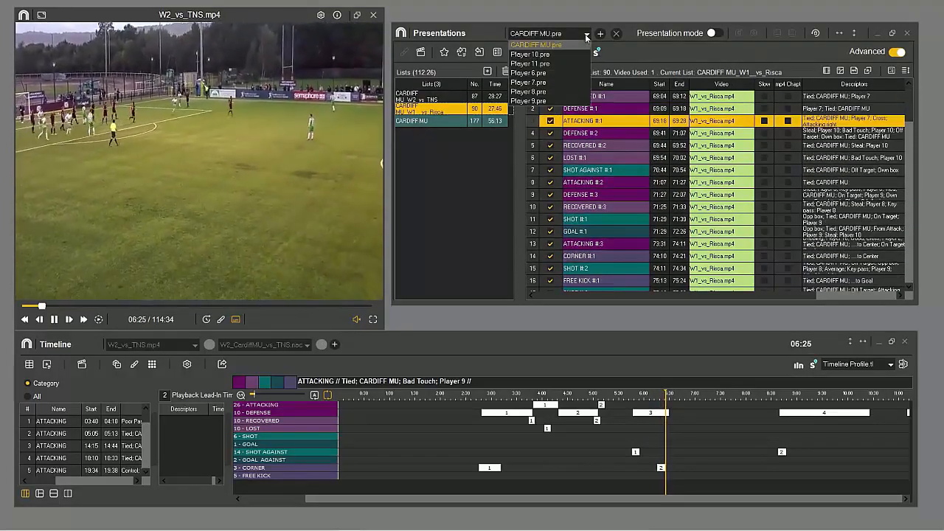
left_click(553, 60)
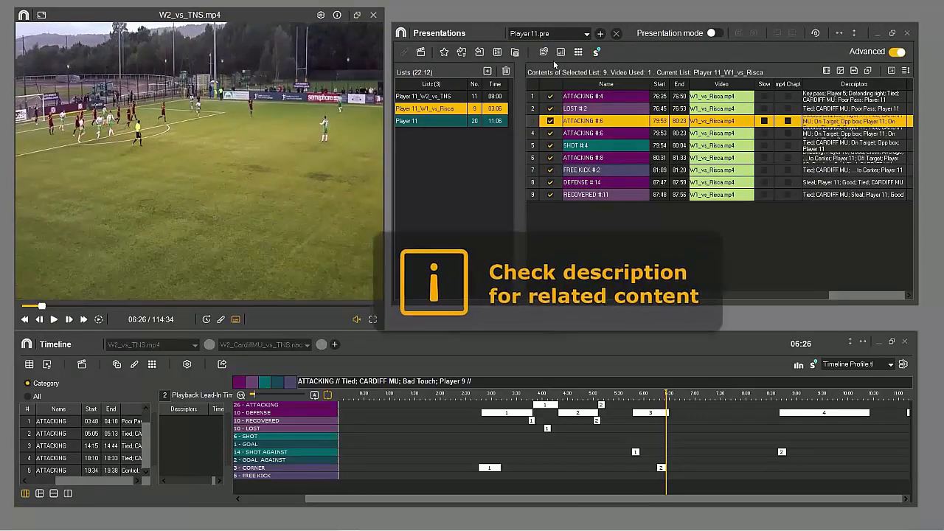
left_click(443, 97)
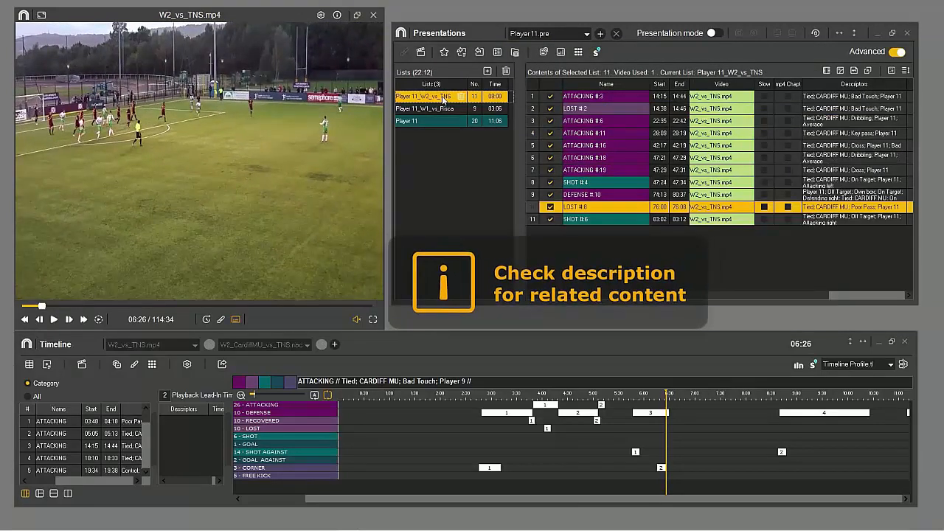